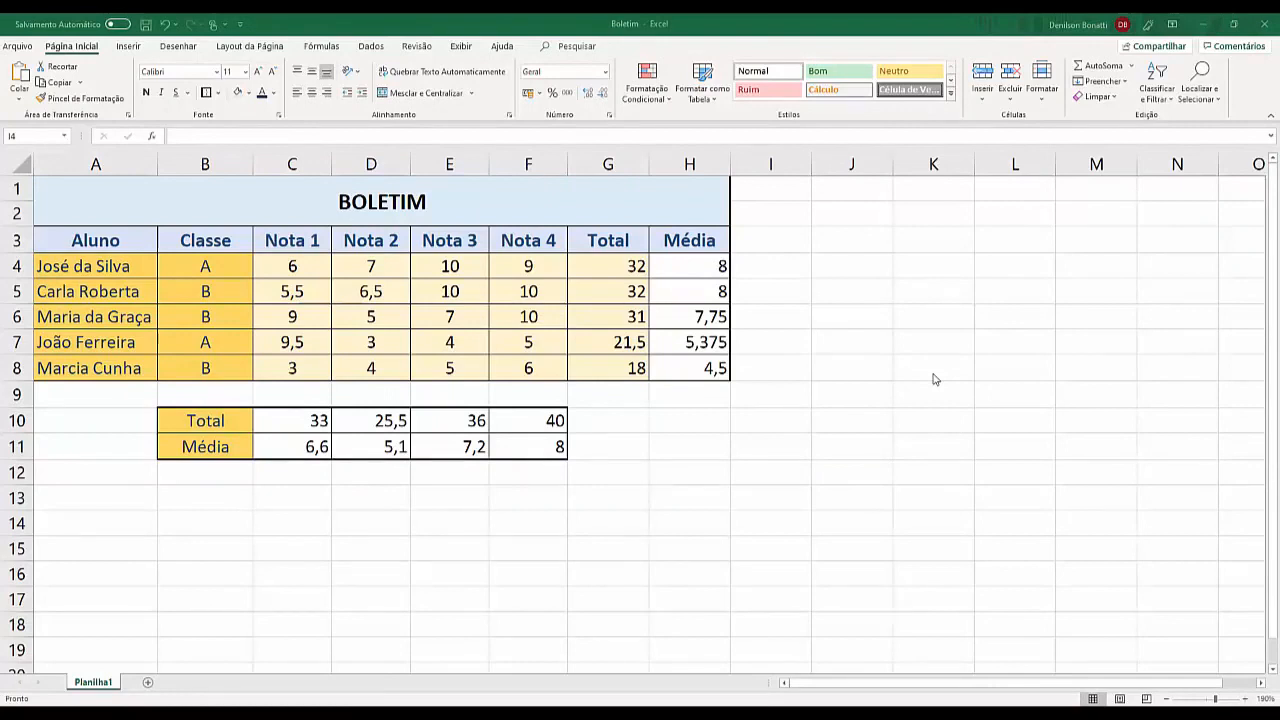
# Clear the existing Total and Média results from G4:H8 and C10:F11
pyautogui.click(852, 376)
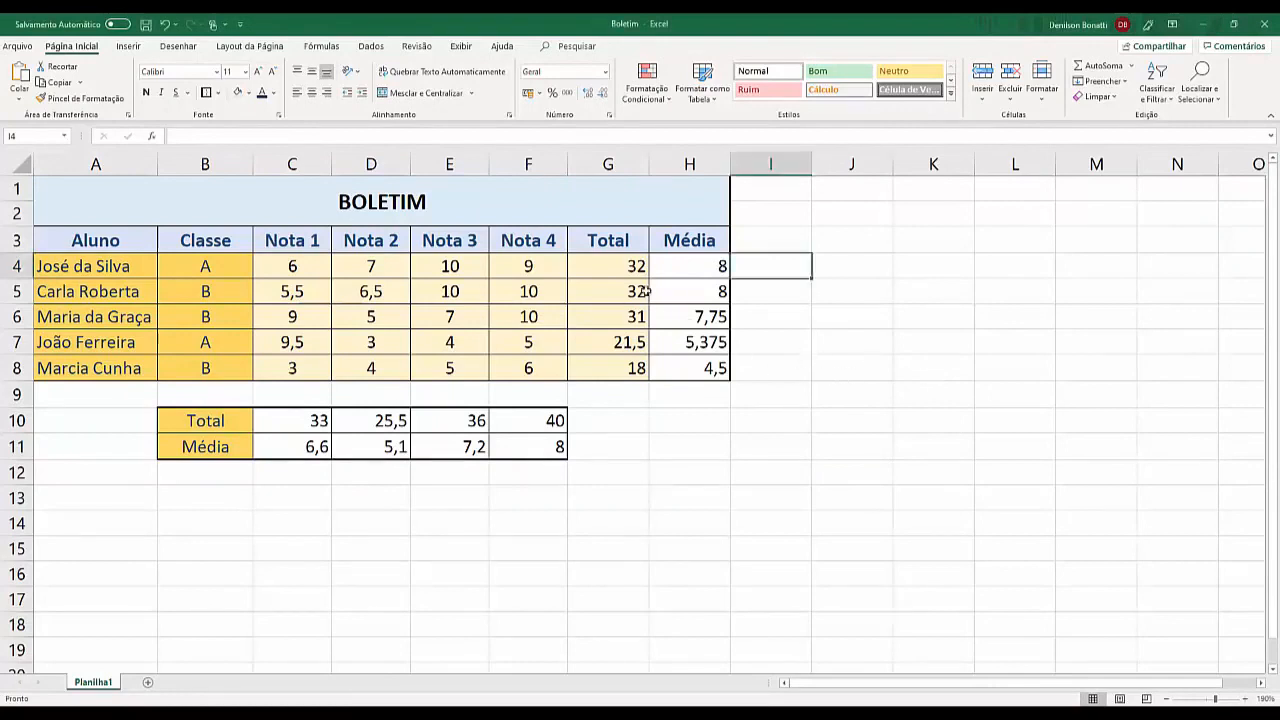
pyautogui.moveTo(625, 267); pyautogui.dragTo(681, 362)
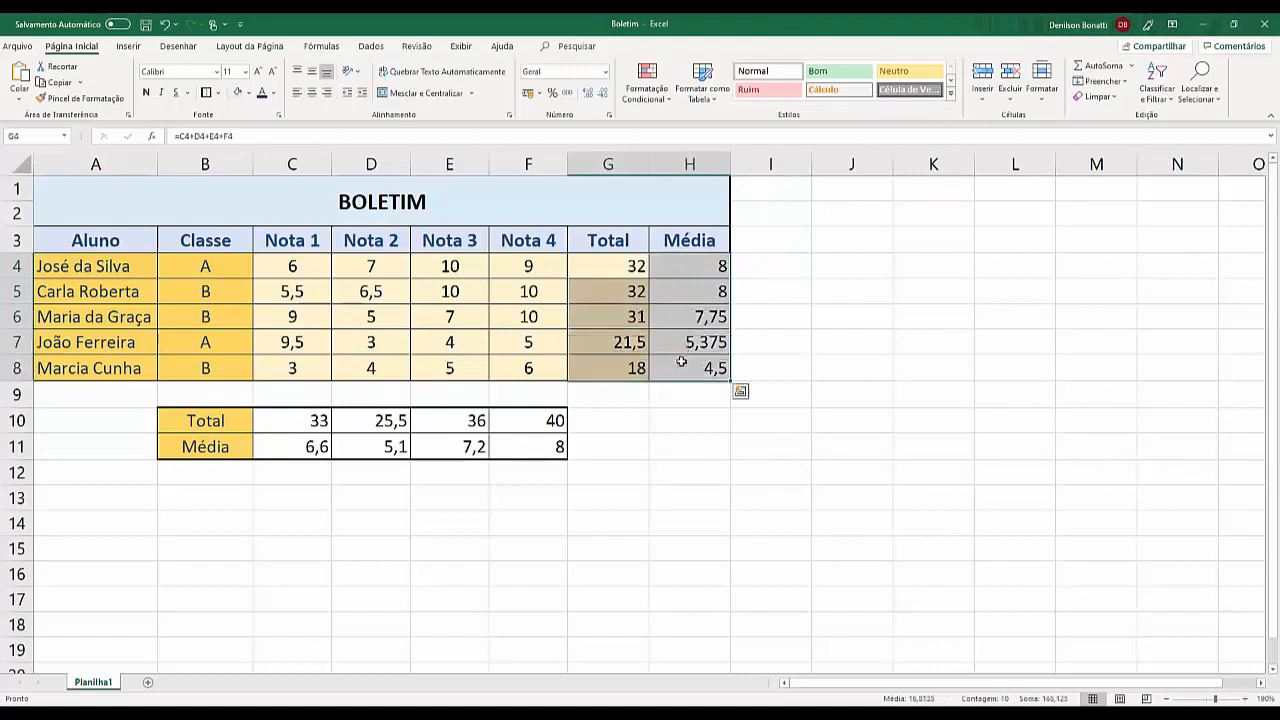
pyautogui.press('Delete')
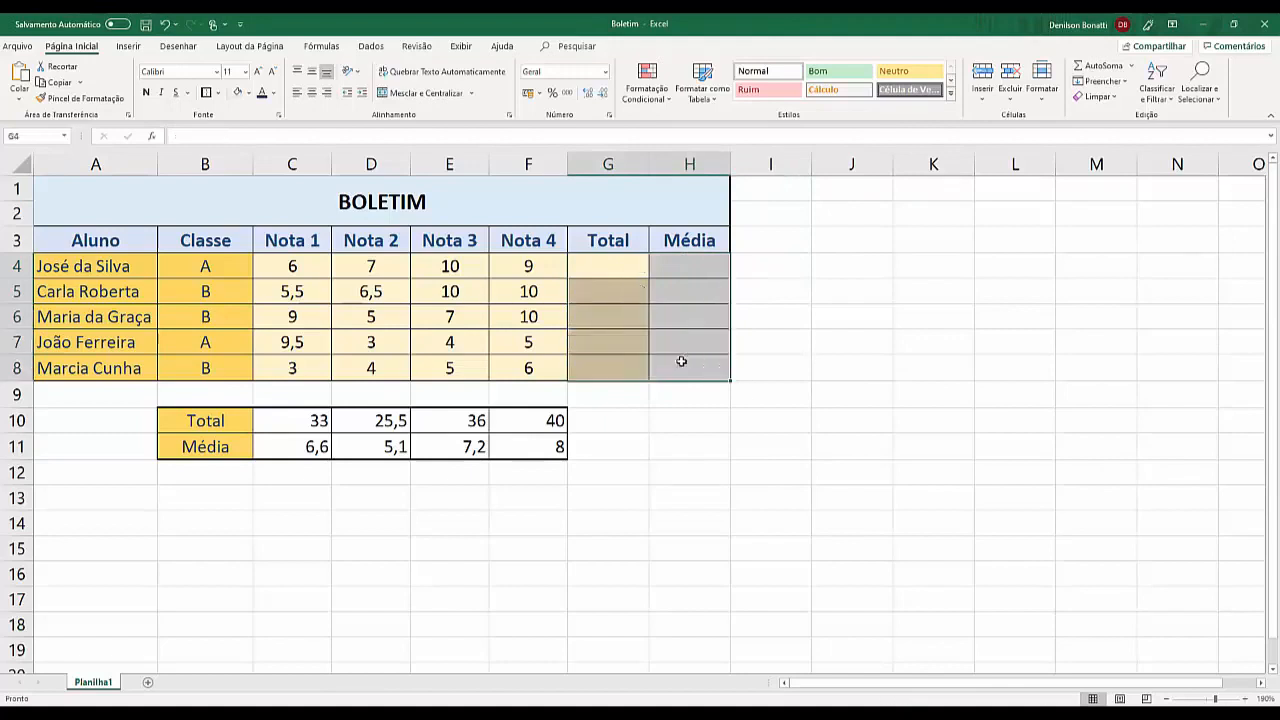
pyautogui.click(329, 420)
pyautogui.moveTo(338, 420); pyautogui.dragTo(520, 443)
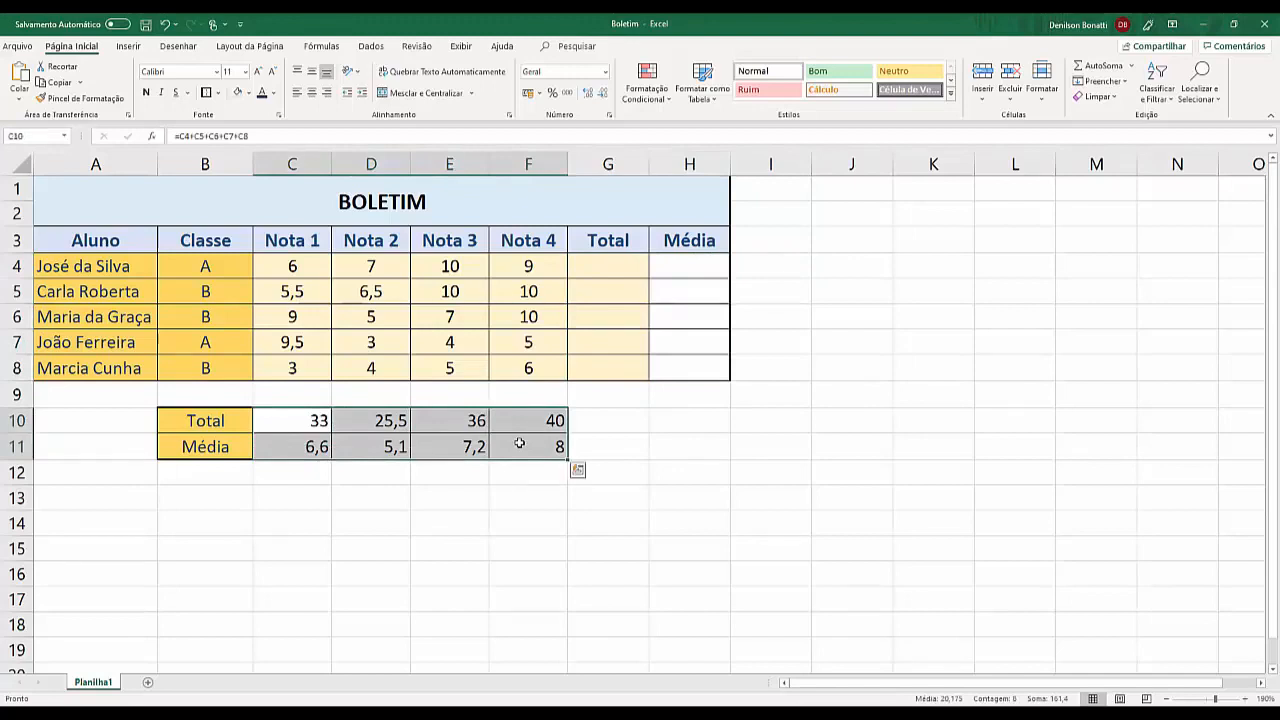
pyautogui.press('Delete')
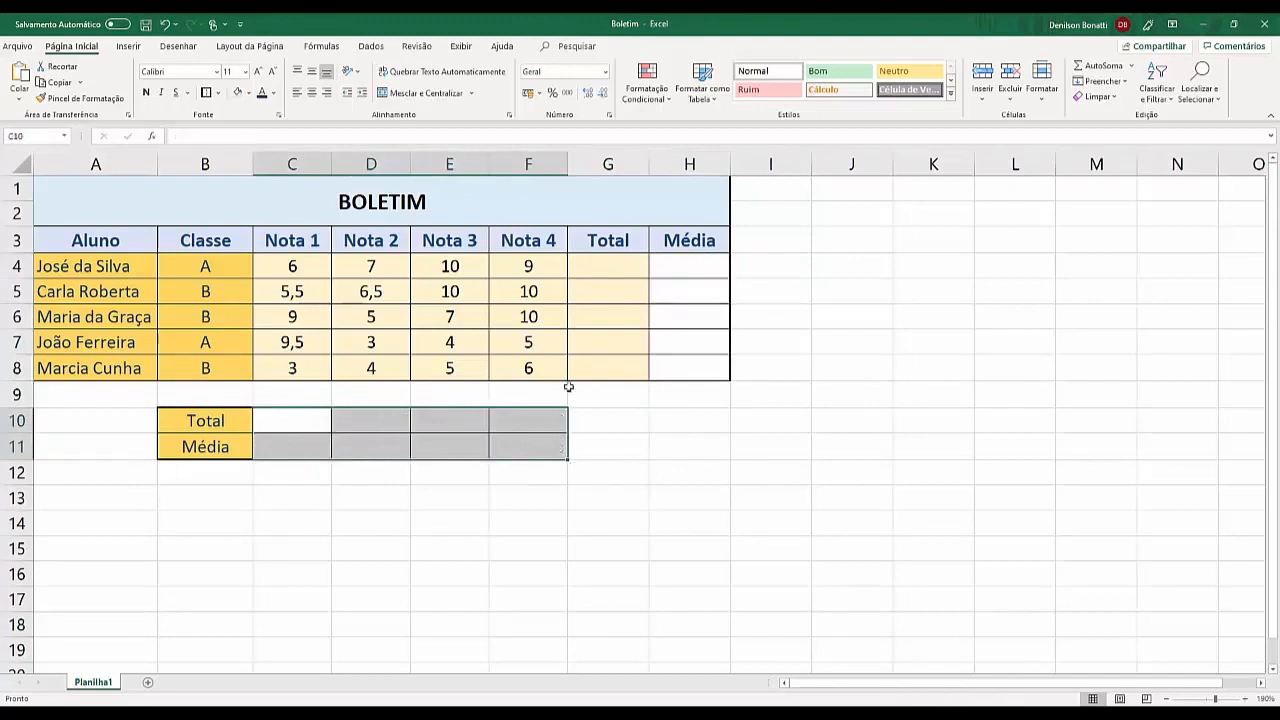
# Total the first student's four grades in cell G4 with the formula =SOMA(C4:F4)
pyautogui.click(620, 268)
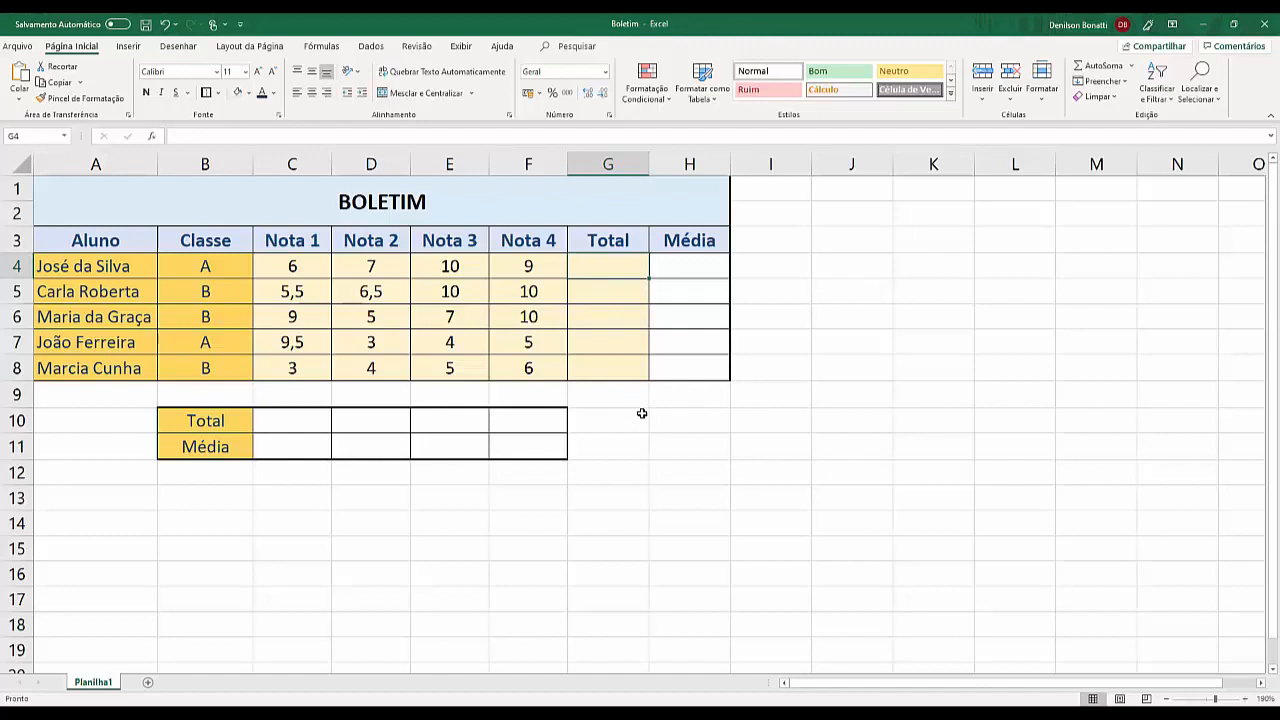
pyautogui.write('=')
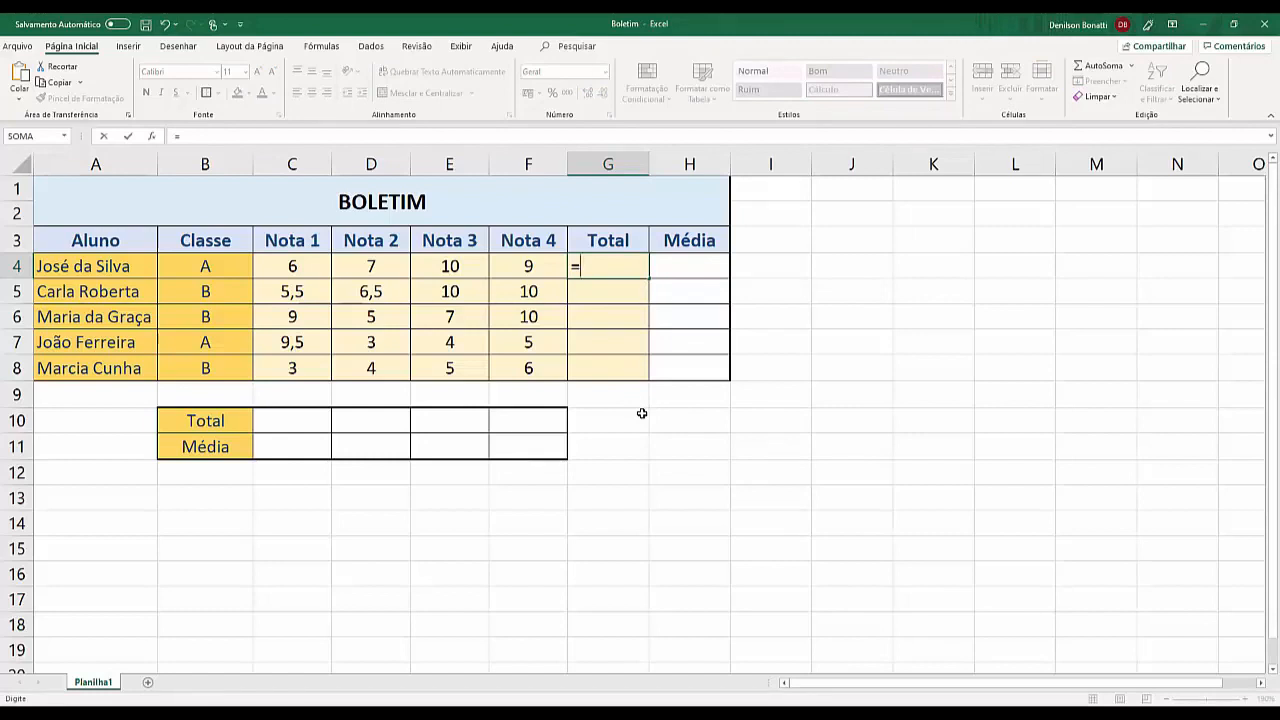
pyautogui.write('soma')
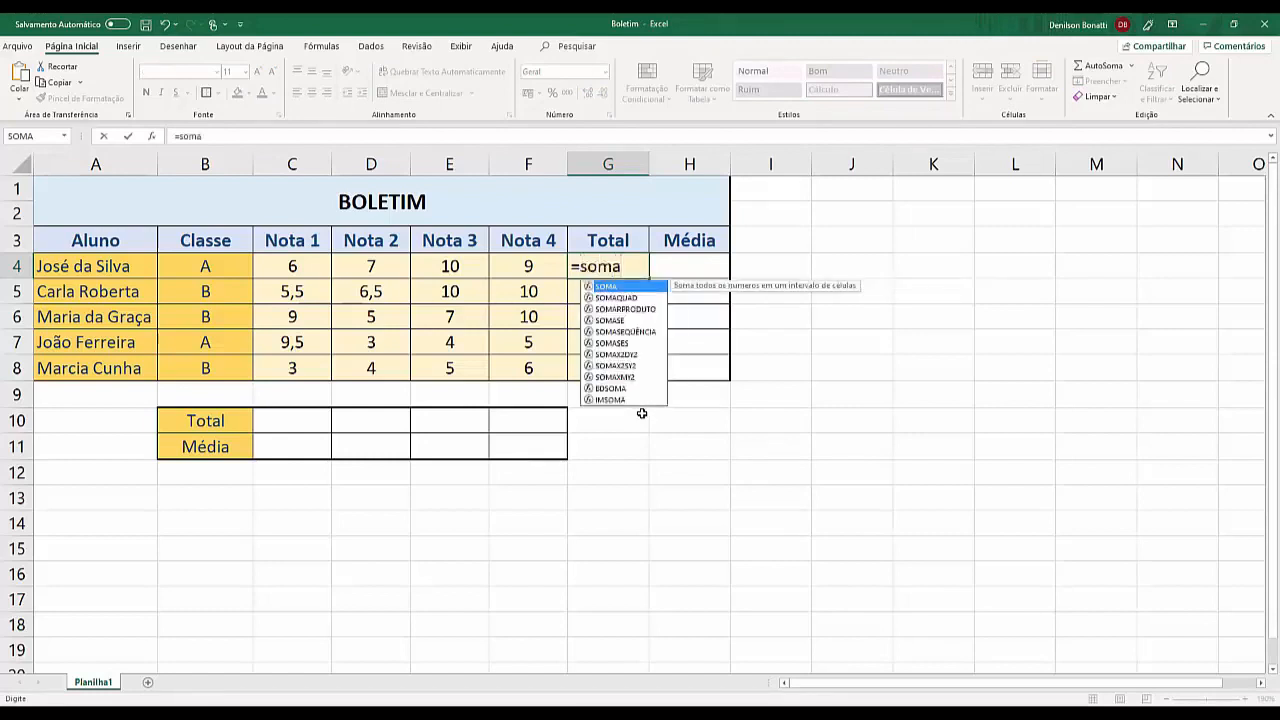
pyautogui.press('BackSpace')
pyautogui.press('BackSpace')
pyautogui.press('BackSpace')
pyautogui.press('BackSpace')
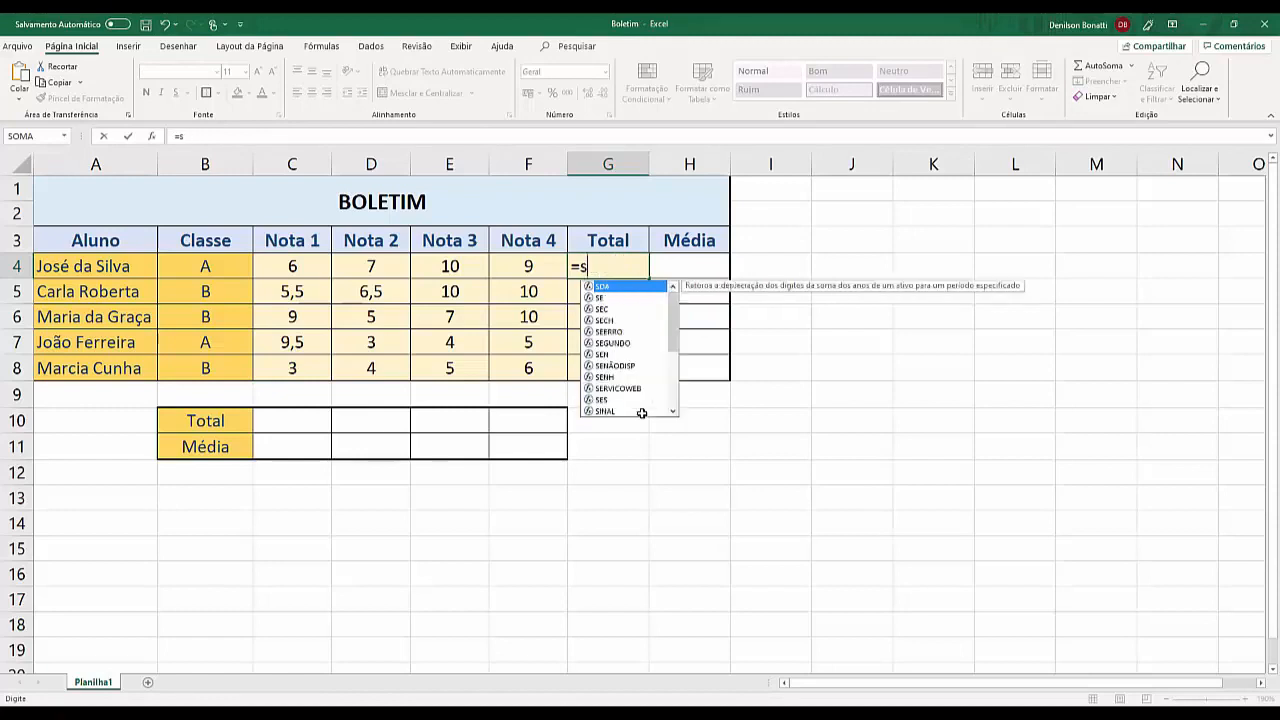
pyautogui.write('s')
pyautogui.moveTo(674, 343); pyautogui.dragTo(674, 357)
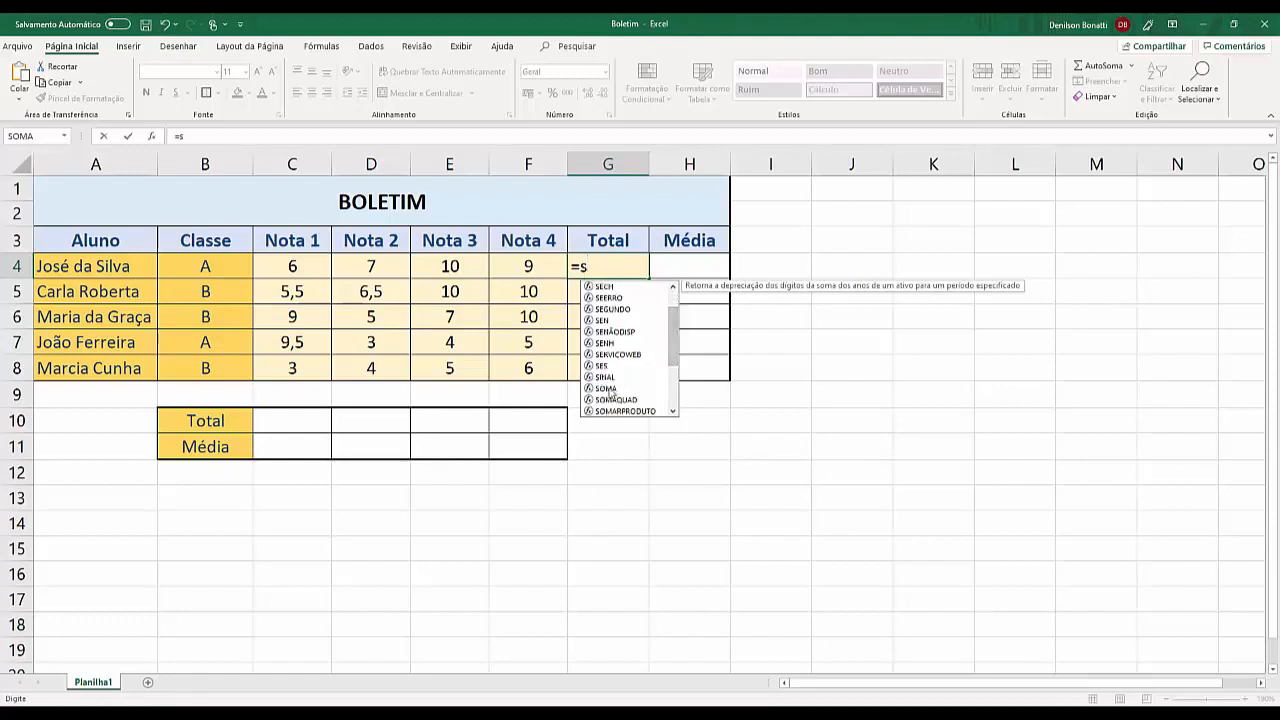
pyautogui.click(610, 391)
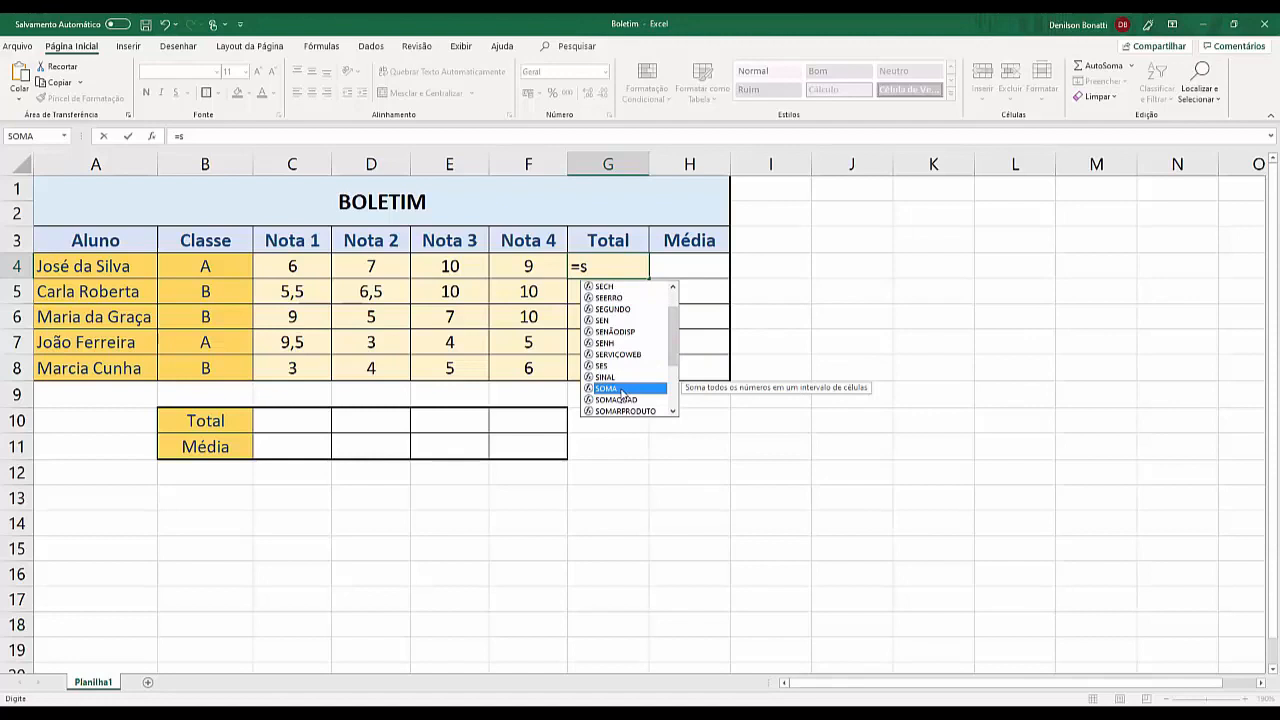
pyautogui.write('oms')
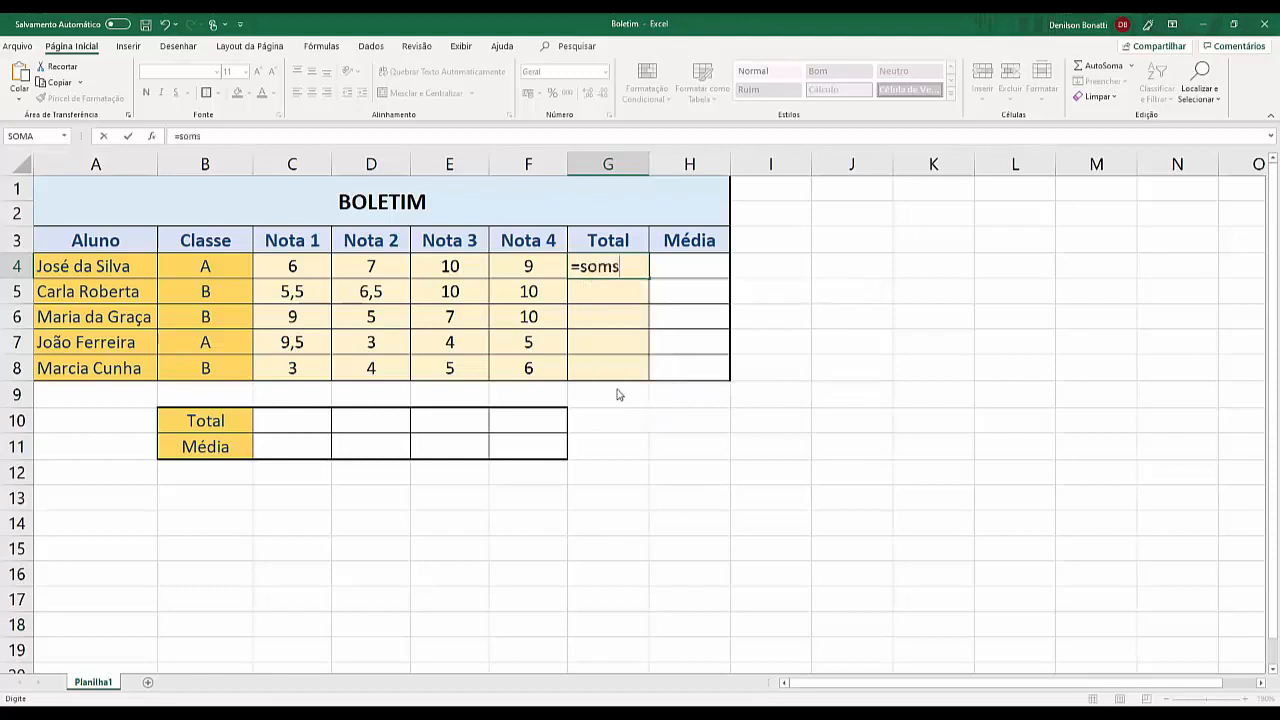
pyautogui.press('BackSpace')
pyautogui.write('a')
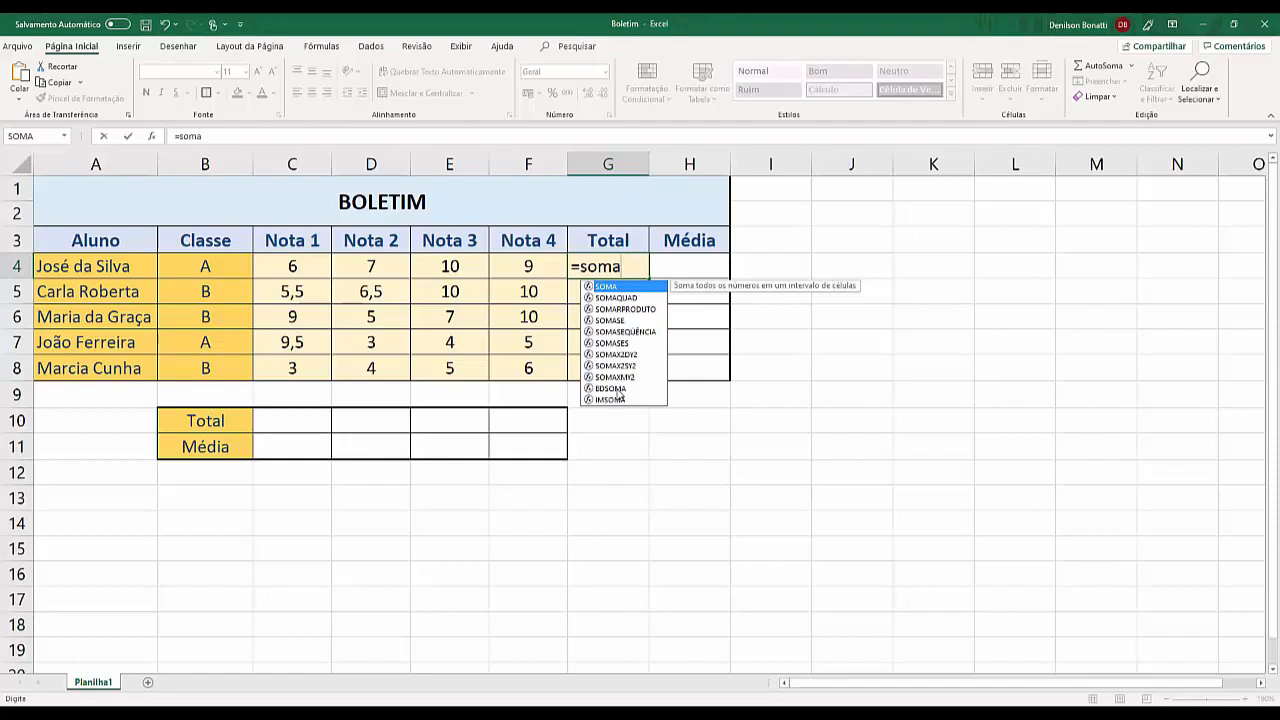
pyautogui.write('(')
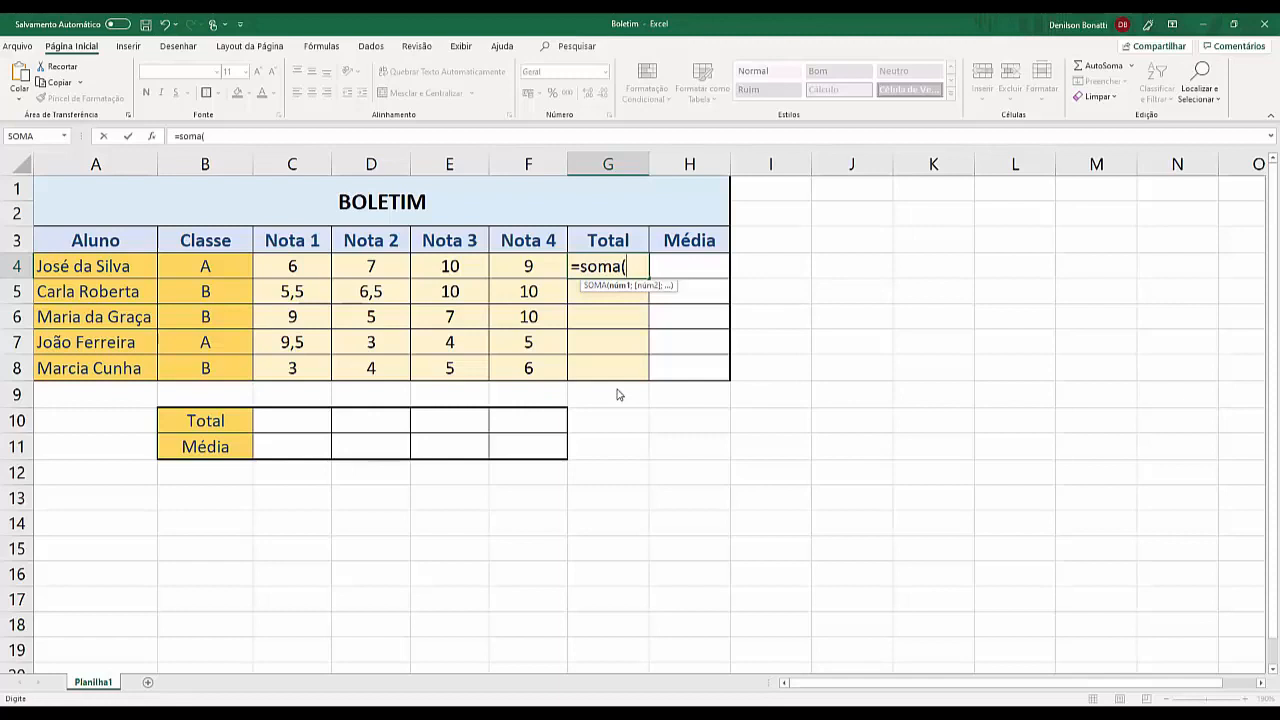
pyautogui.click(300, 268)
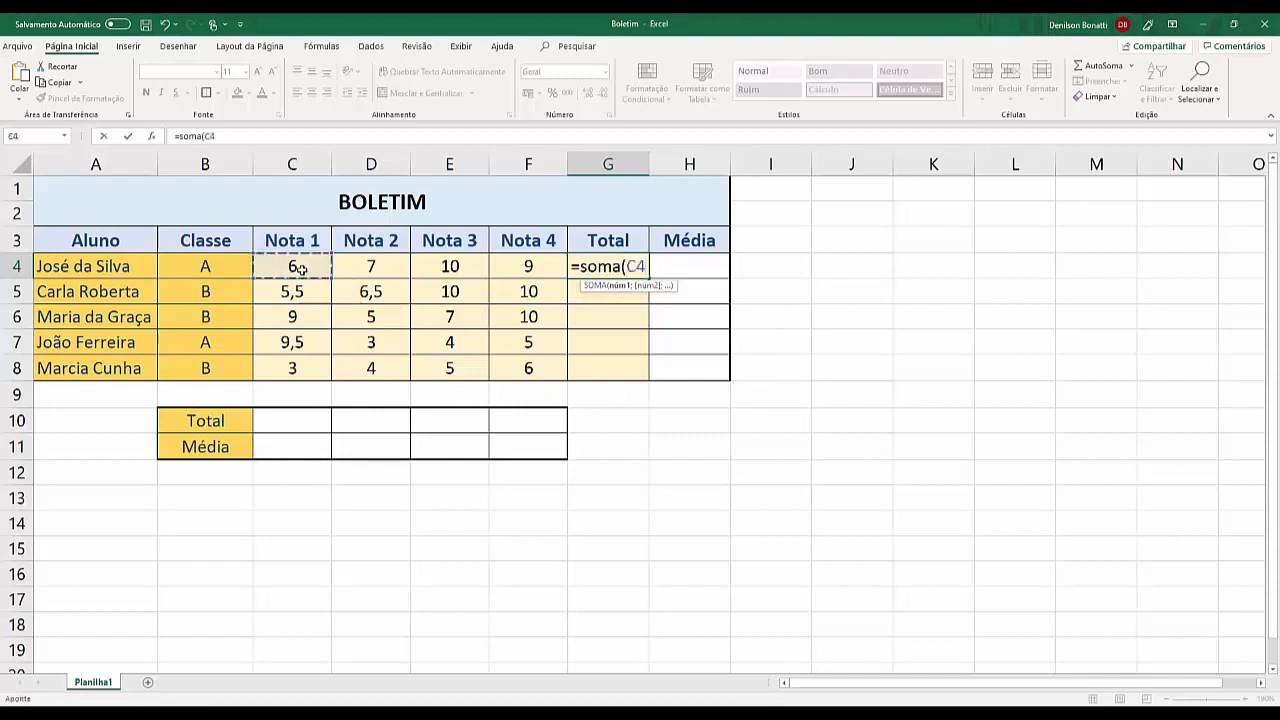
pyautogui.moveTo(300, 268); pyautogui.dragTo(512, 270)
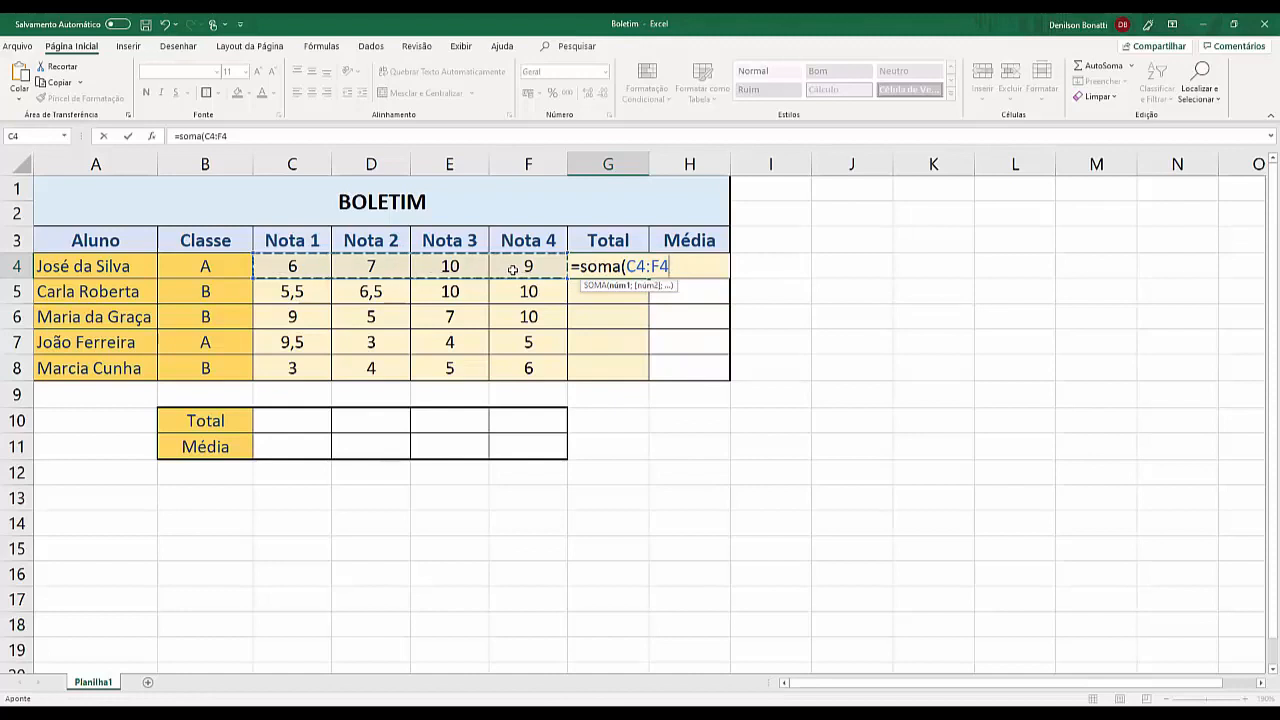
pyautogui.write(')')
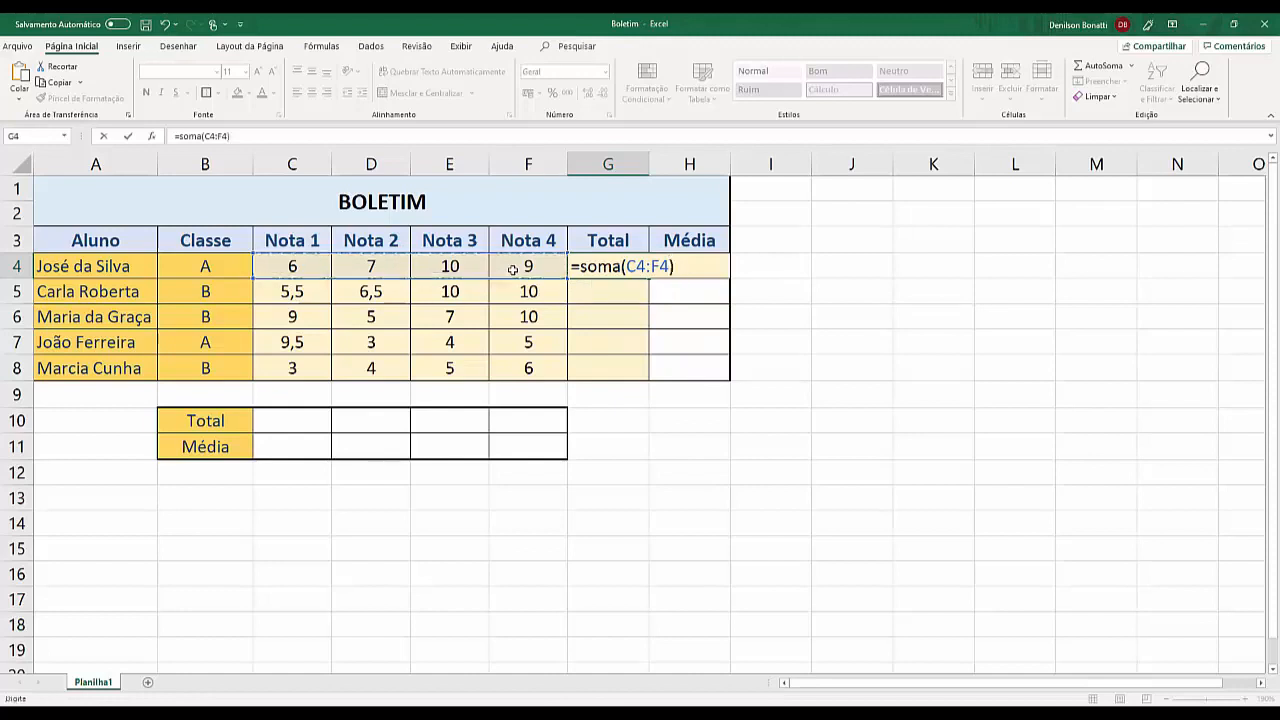
pyautogui.press('Return')
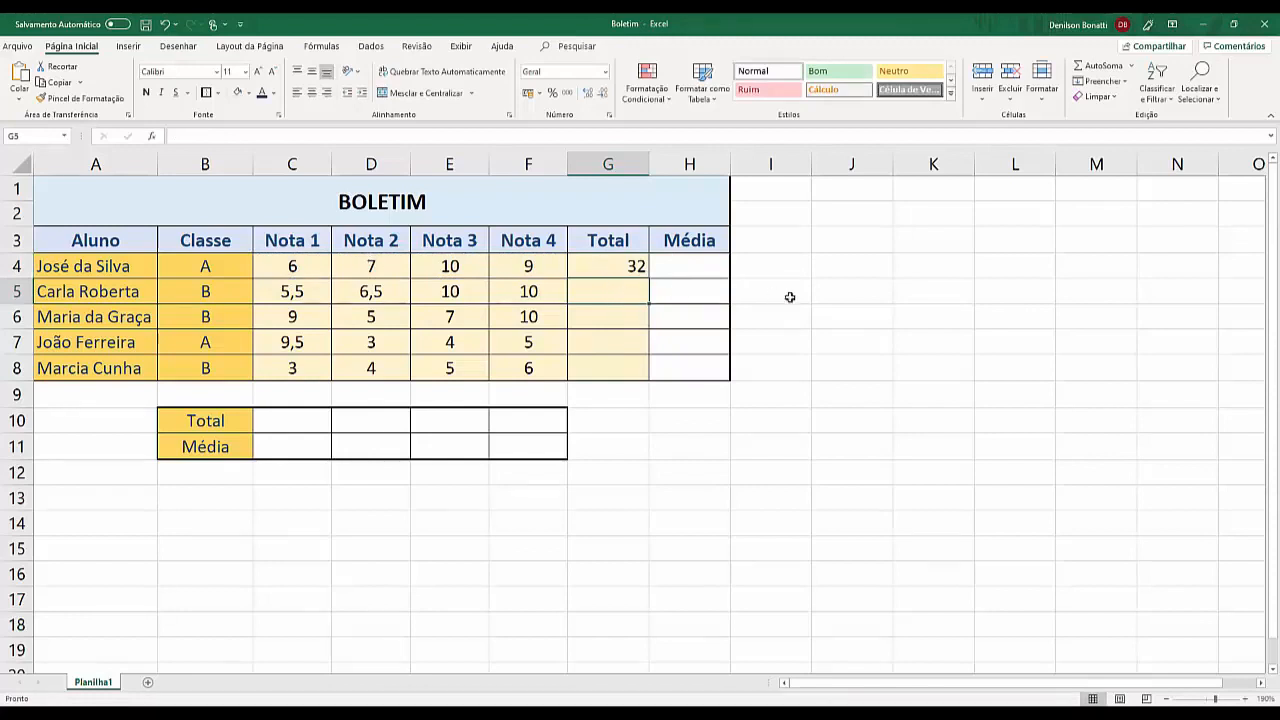
# Try the formula =SOMA(C5:D5;F5) in cell G5 to sum non-adjacent grades, and clear the cell again
pyautogui.write('=soma')
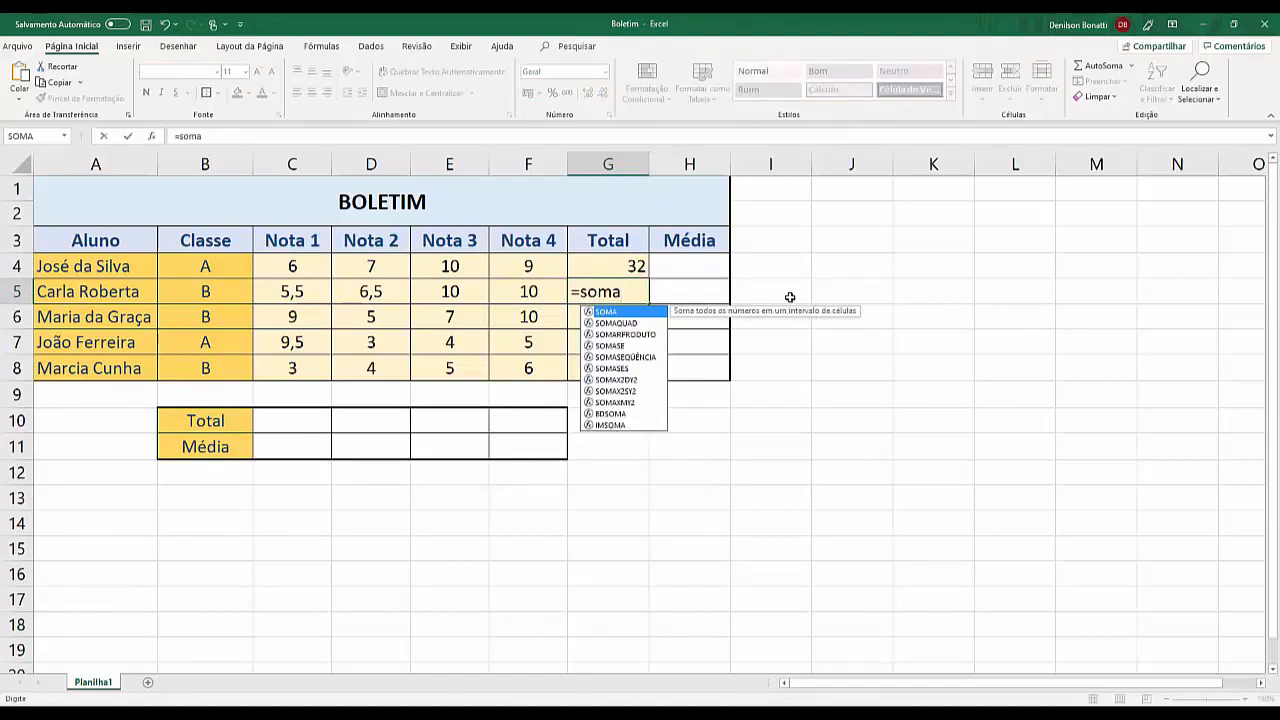
pyautogui.write('(')
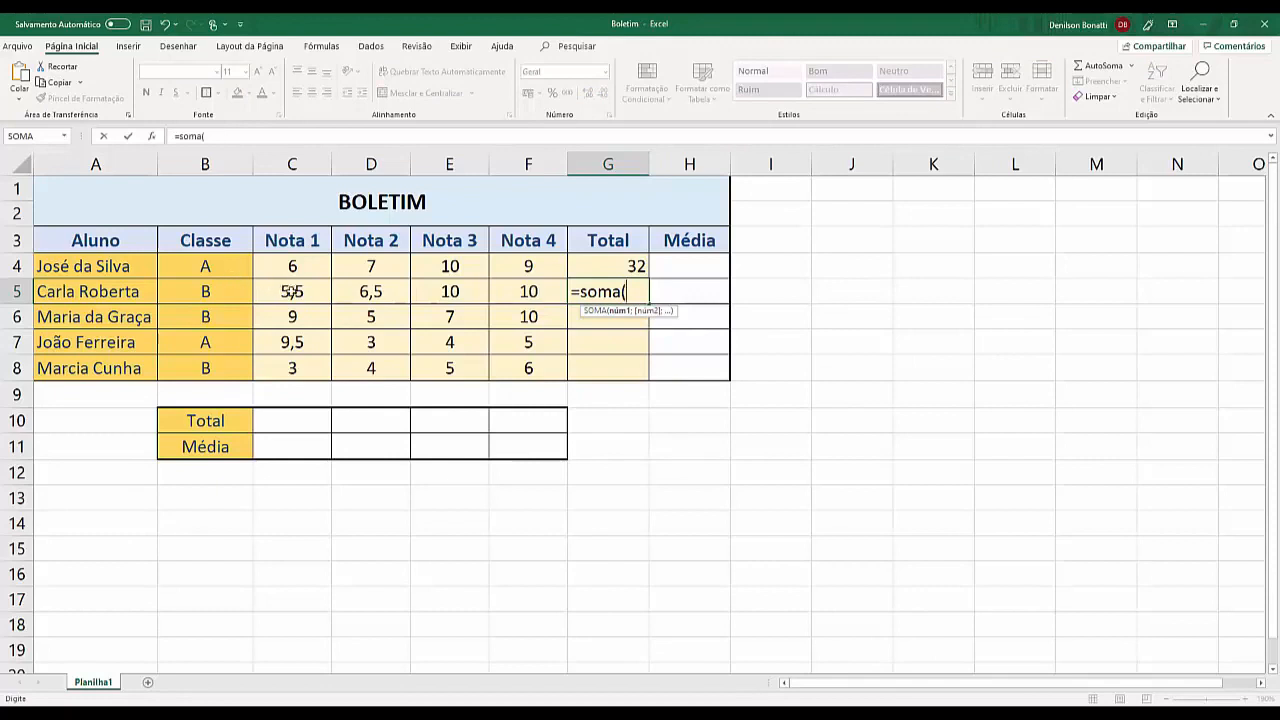
pyautogui.click(292, 291)
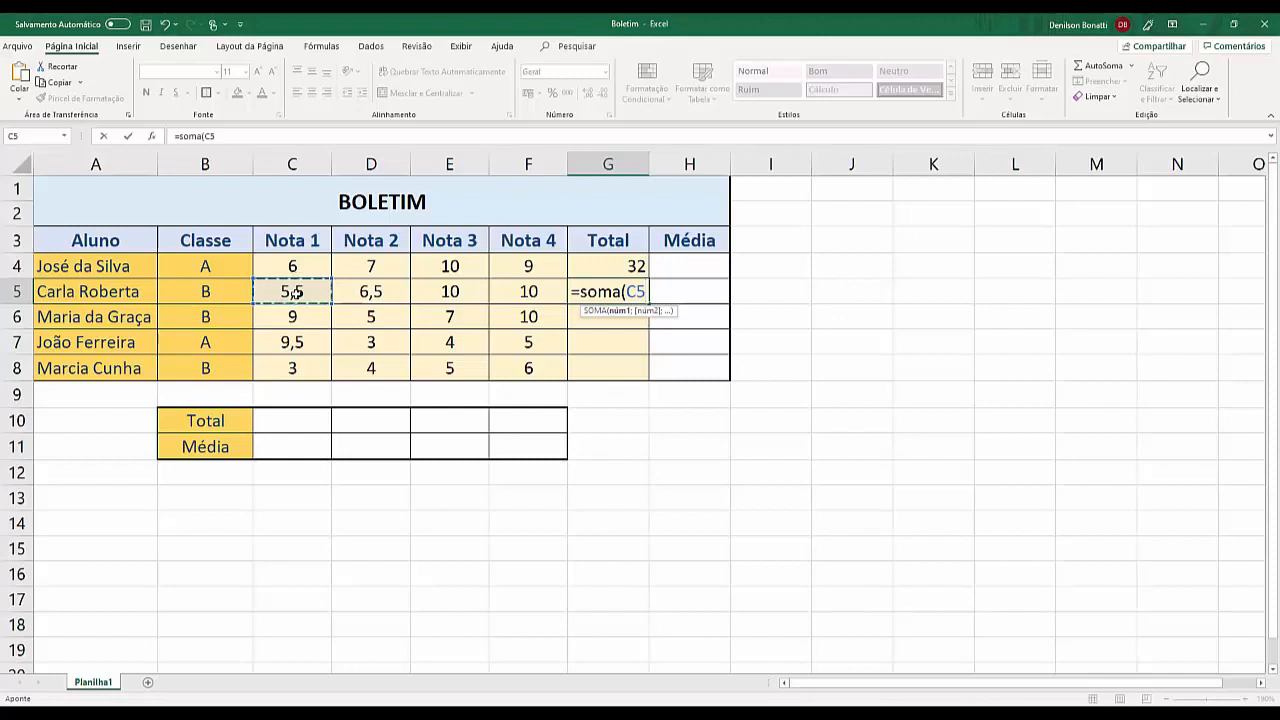
pyautogui.moveTo(296, 291); pyautogui.dragTo(347, 293)
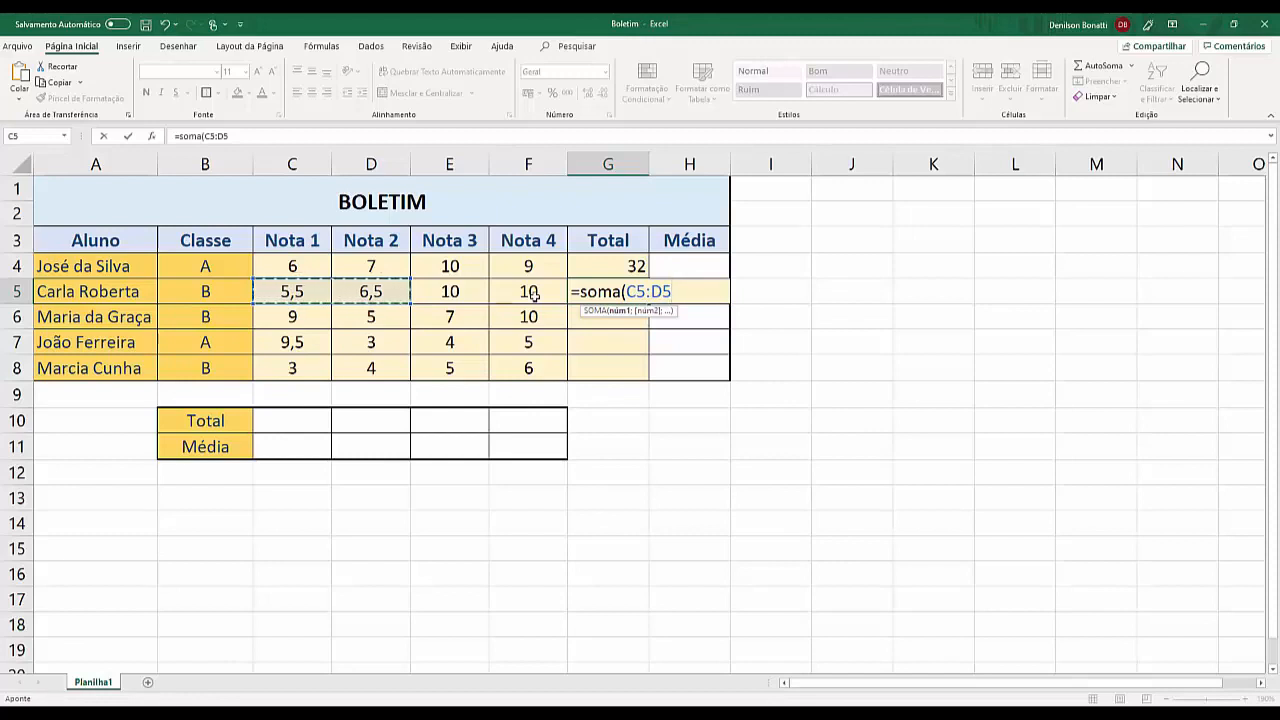
pyautogui.write(';')
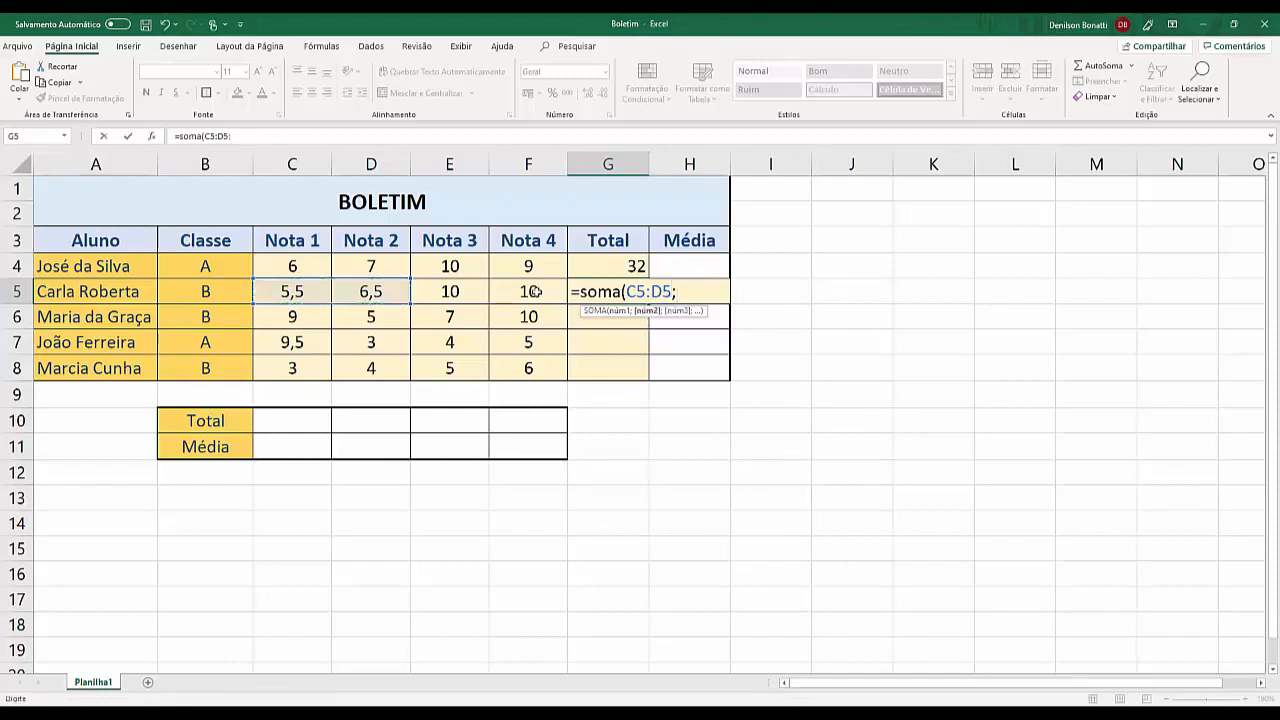
pyautogui.click(534, 291)
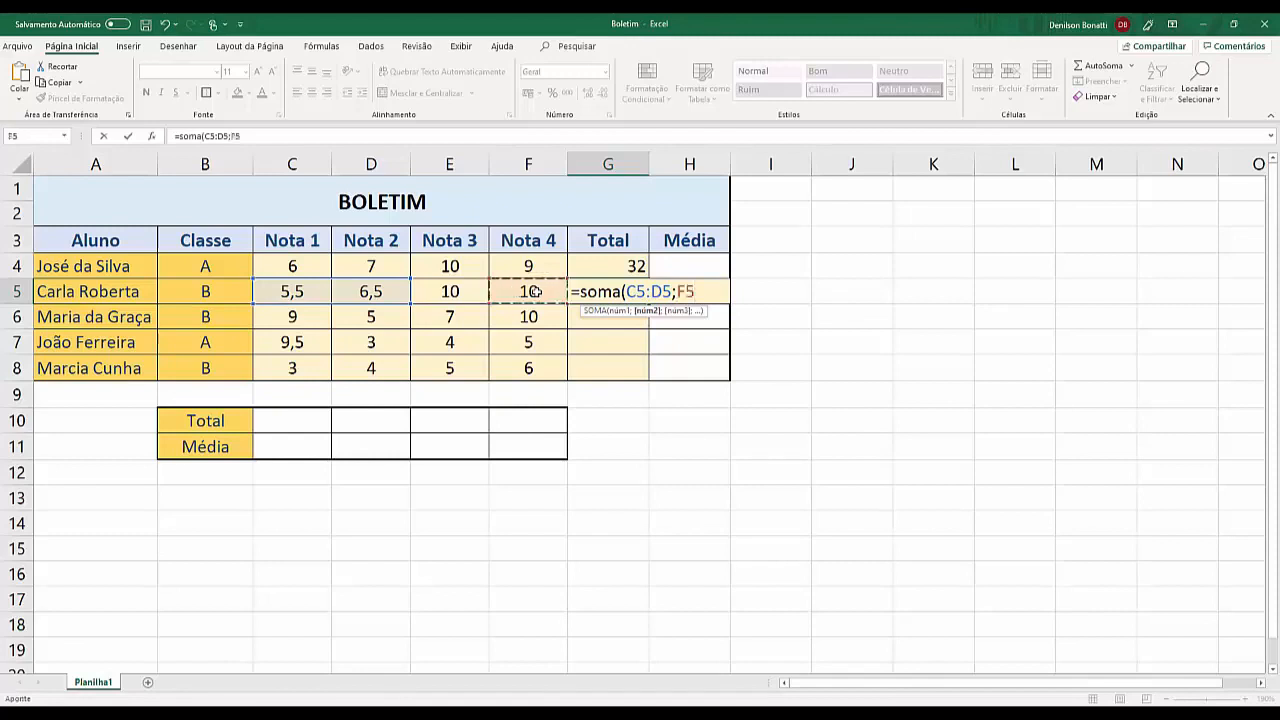
pyautogui.write(')')
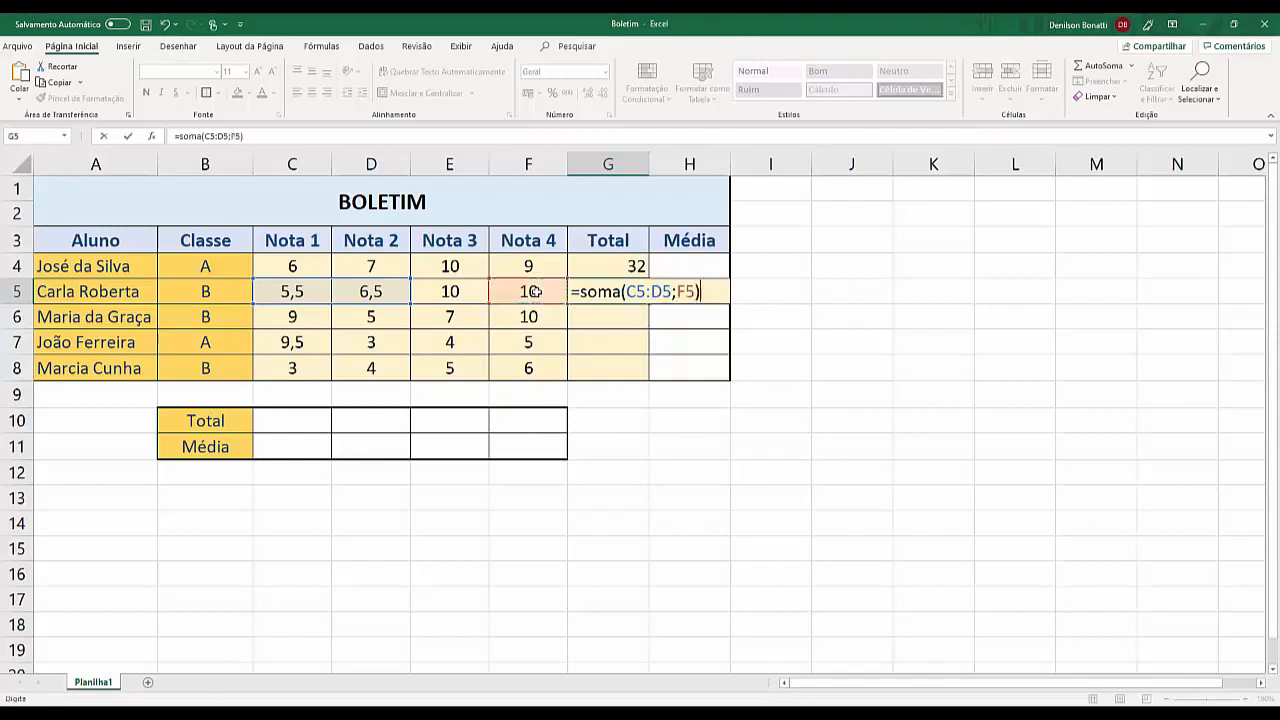
pyautogui.press('Return')
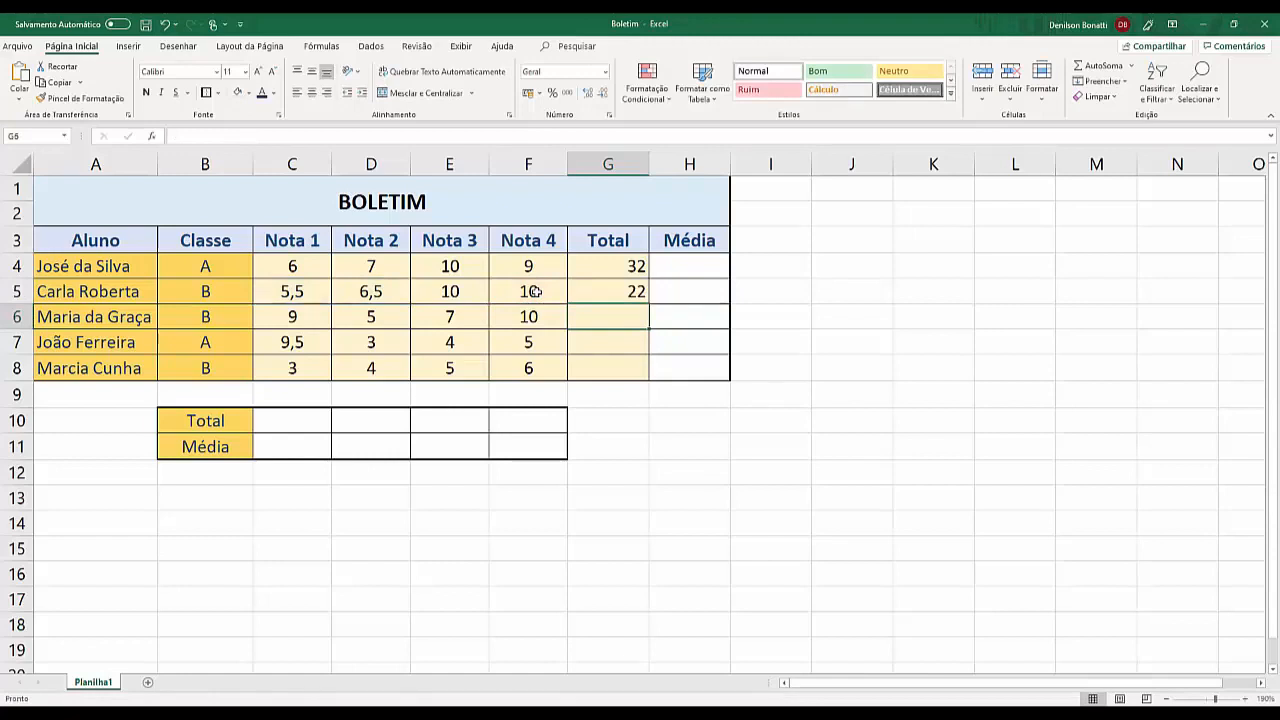
pyautogui.click(620, 297)
pyautogui.press('Delete')
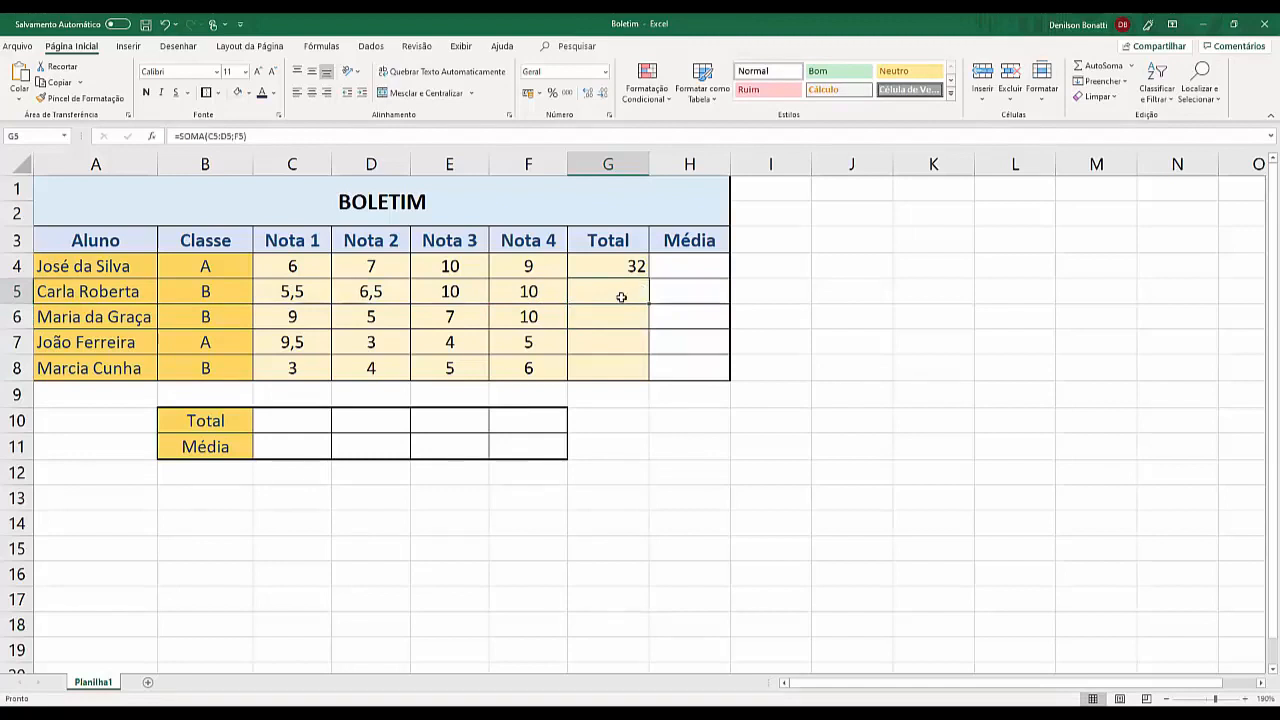
# Try the formula =SOMA(C5:F5;C6:F6;C7:F7) in cell G5 to sum three separate ranges, and clear the cell again
pyautogui.write('=s')
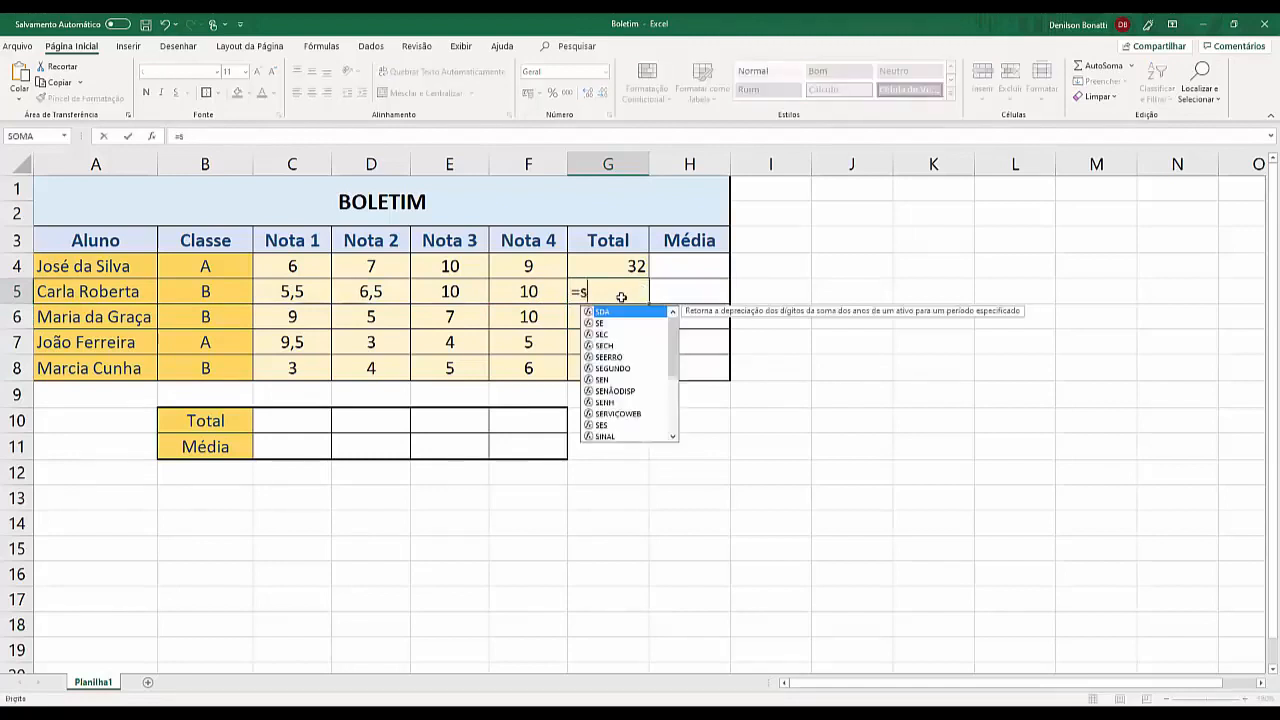
pyautogui.write('oma(')
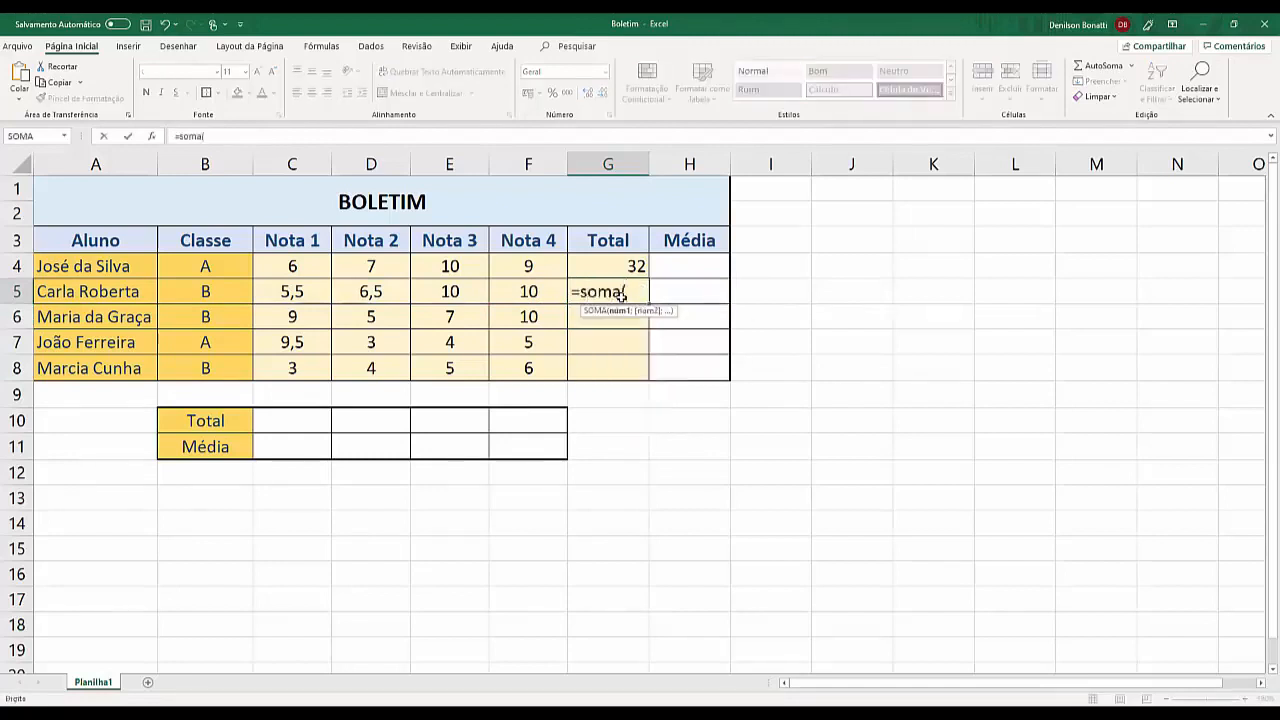
pyautogui.click(301, 291)
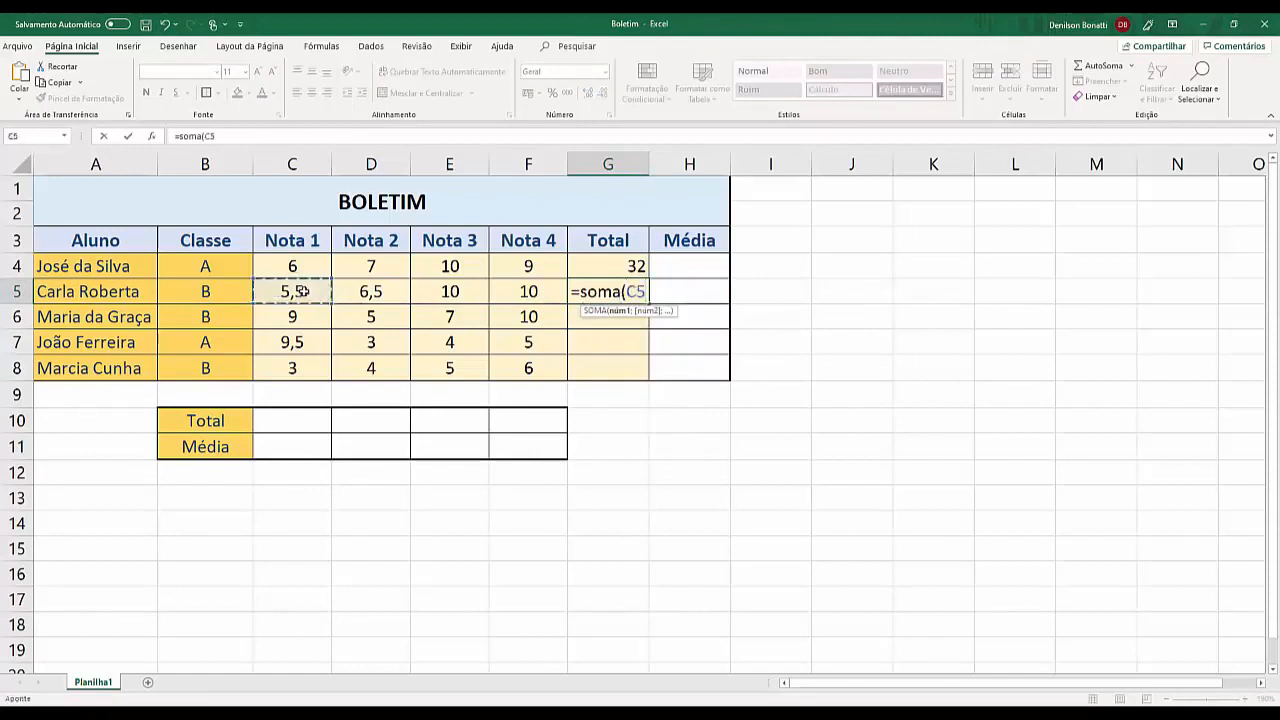
pyautogui.moveTo(301, 291); pyautogui.dragTo(504, 291)
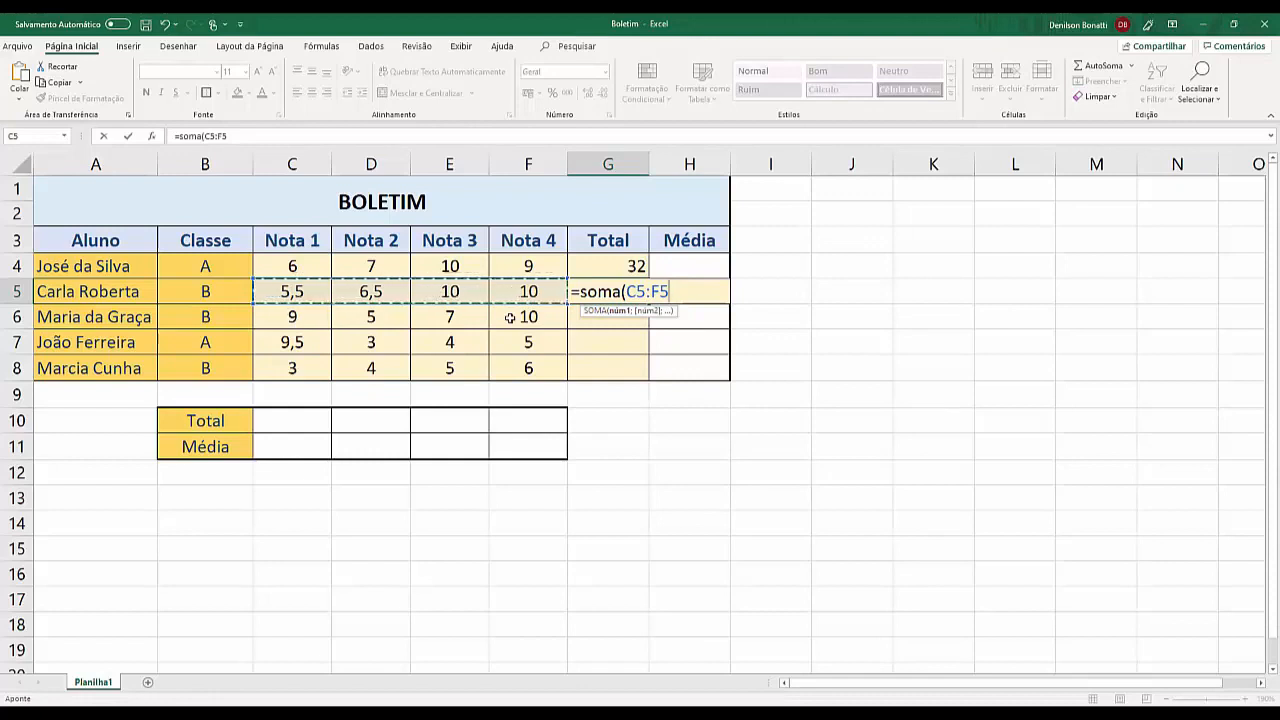
pyautogui.write(';')
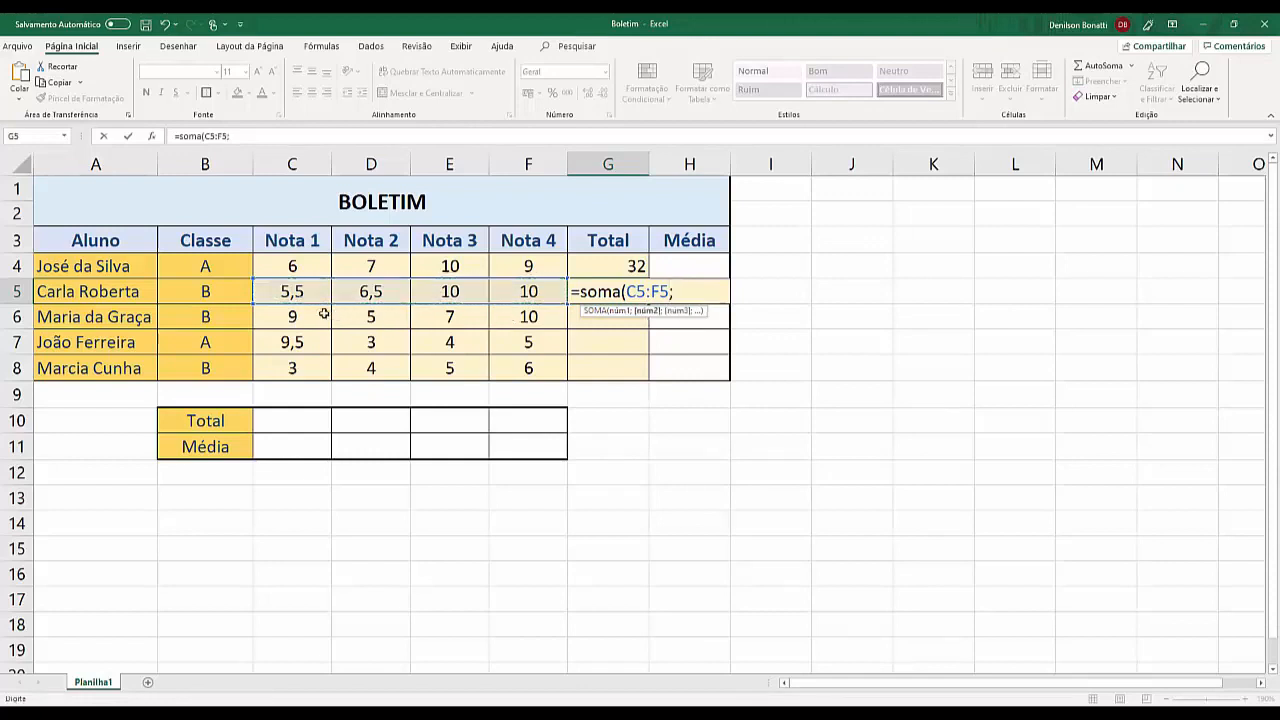
pyautogui.moveTo(307, 316); pyautogui.dragTo(503, 321)
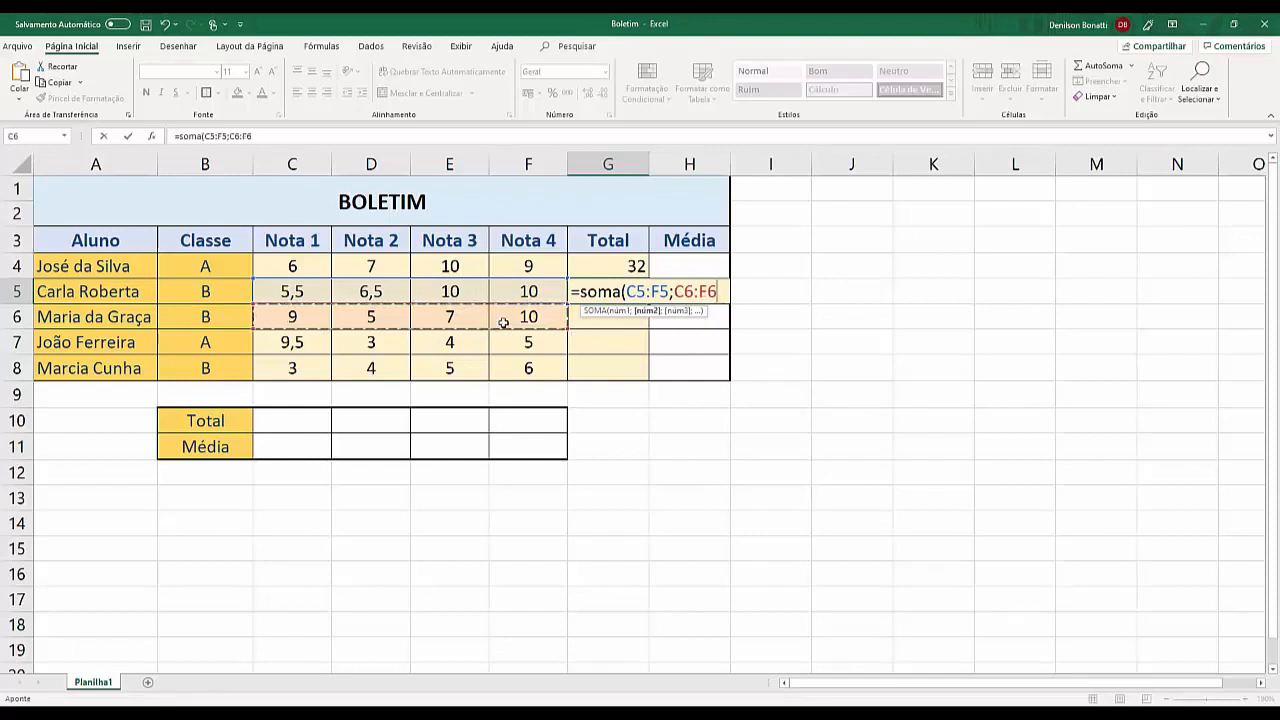
pyautogui.write(';')
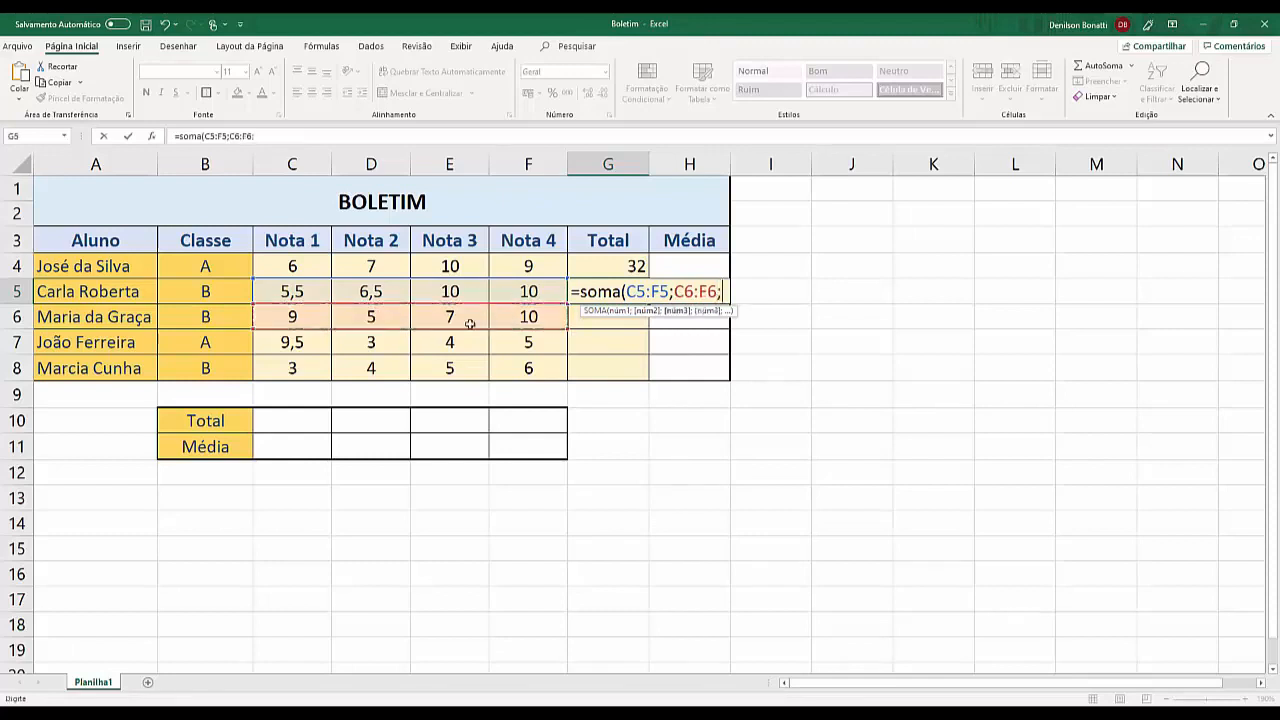
pyautogui.moveTo(320, 343); pyautogui.dragTo(502, 344)
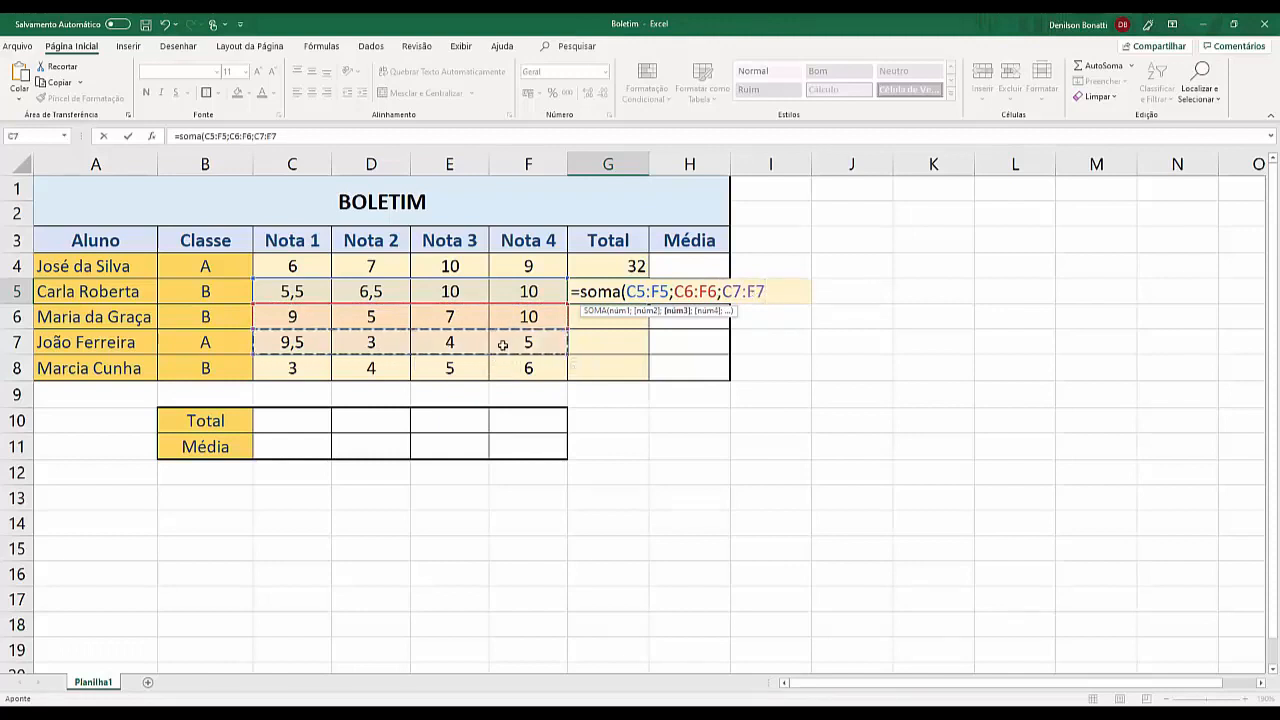
pyautogui.write(')')
pyautogui.press('Return')
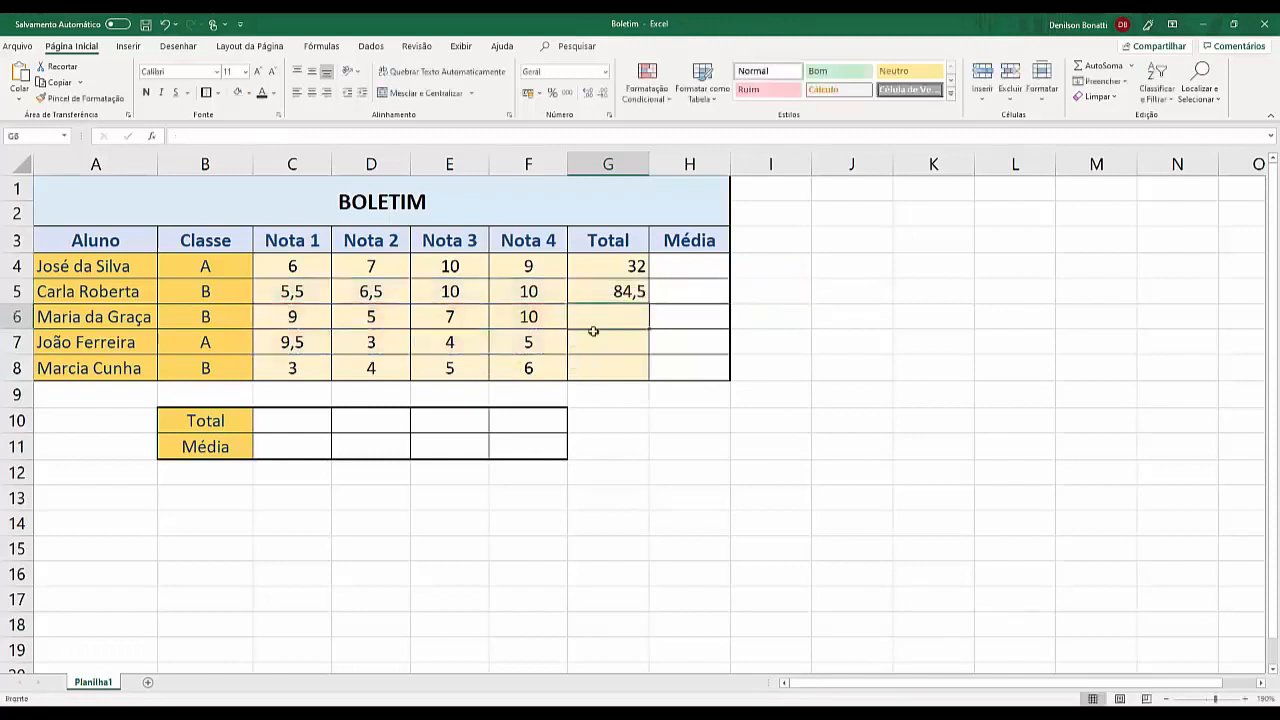
pyautogui.click(615, 292)
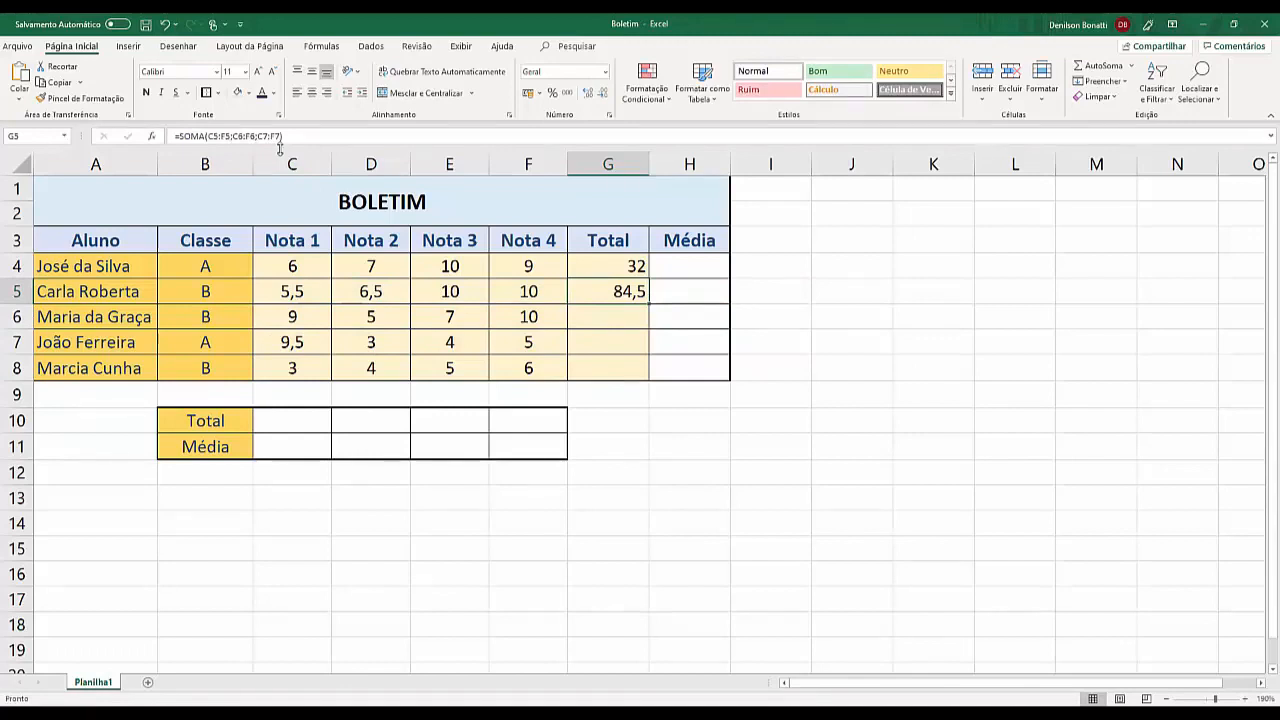
pyautogui.press('Delete')
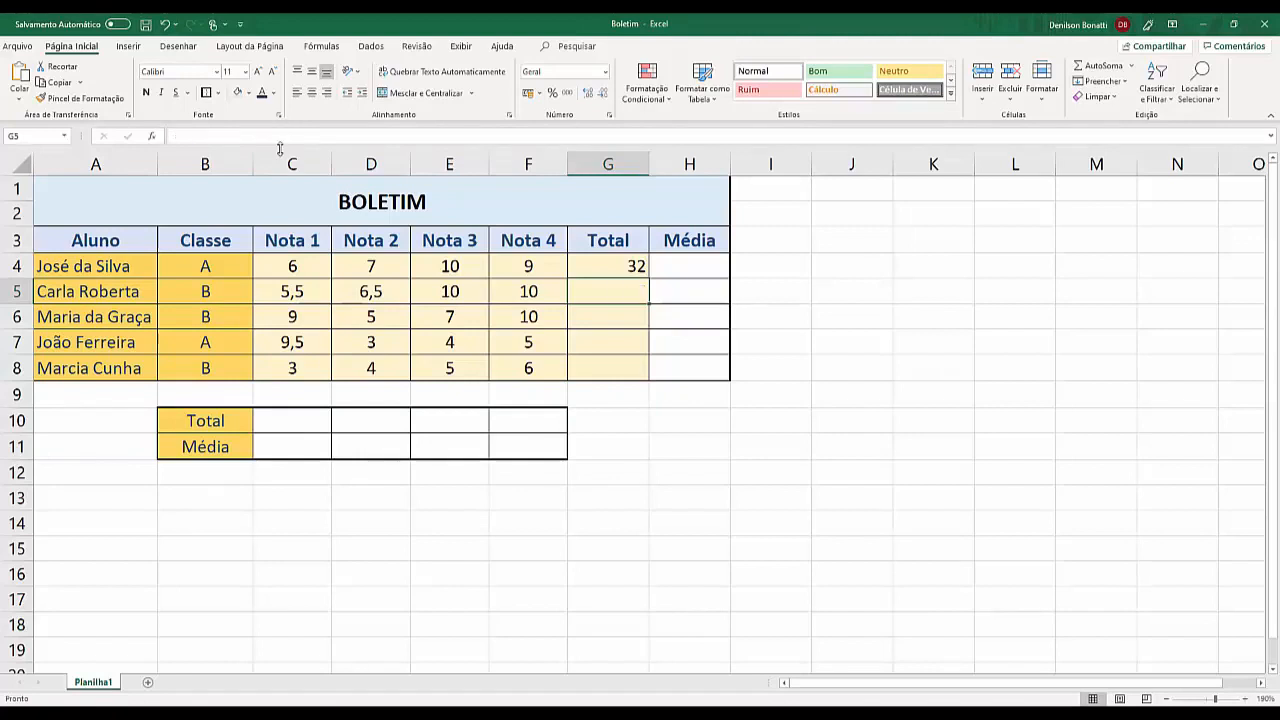
# Total the second student's four grades in cell G5 with the formula =SOMA(C5:F5)
pyautogui.write('=soma(')
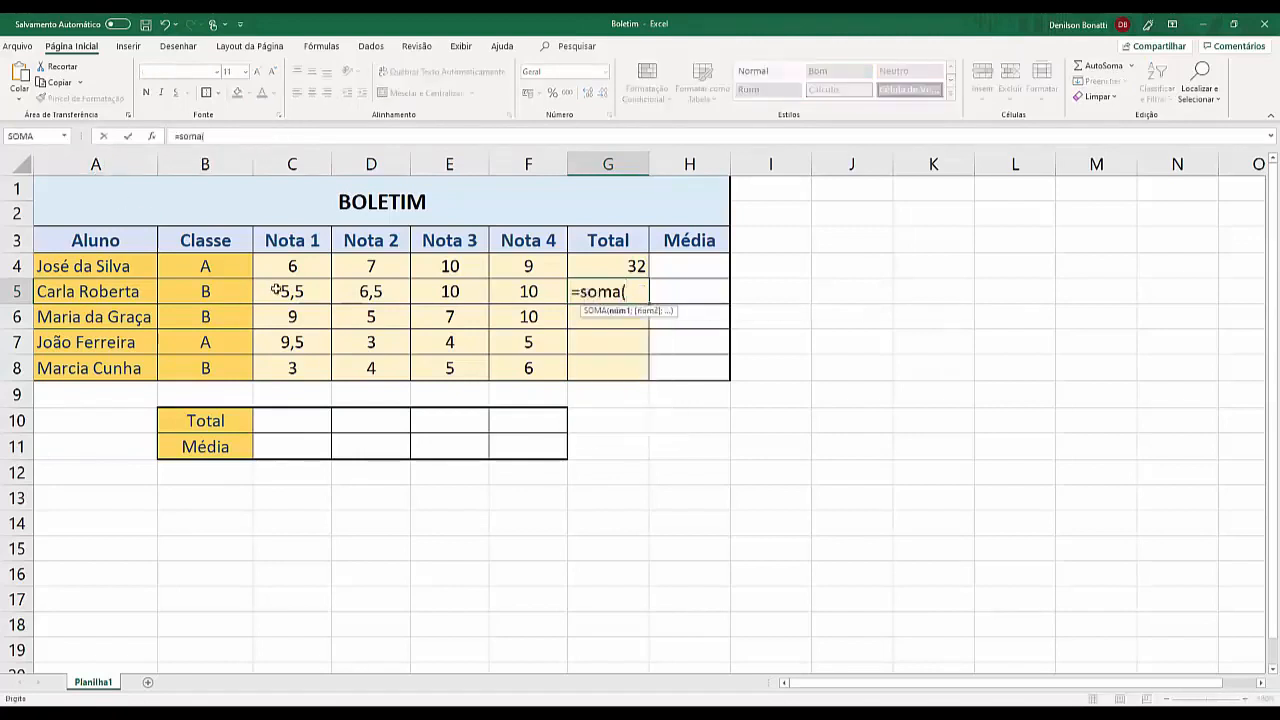
pyautogui.moveTo(280, 290); pyautogui.dragTo(511, 292)
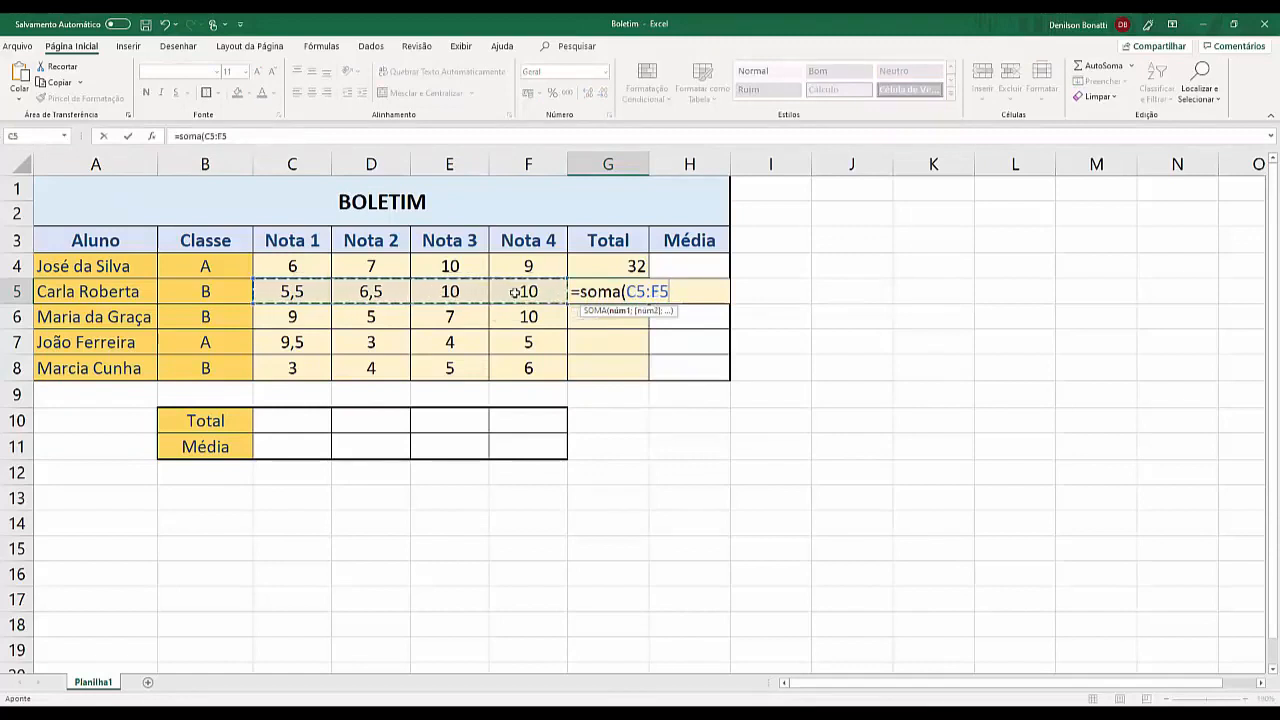
pyautogui.write(')')
pyautogui.press('Return')
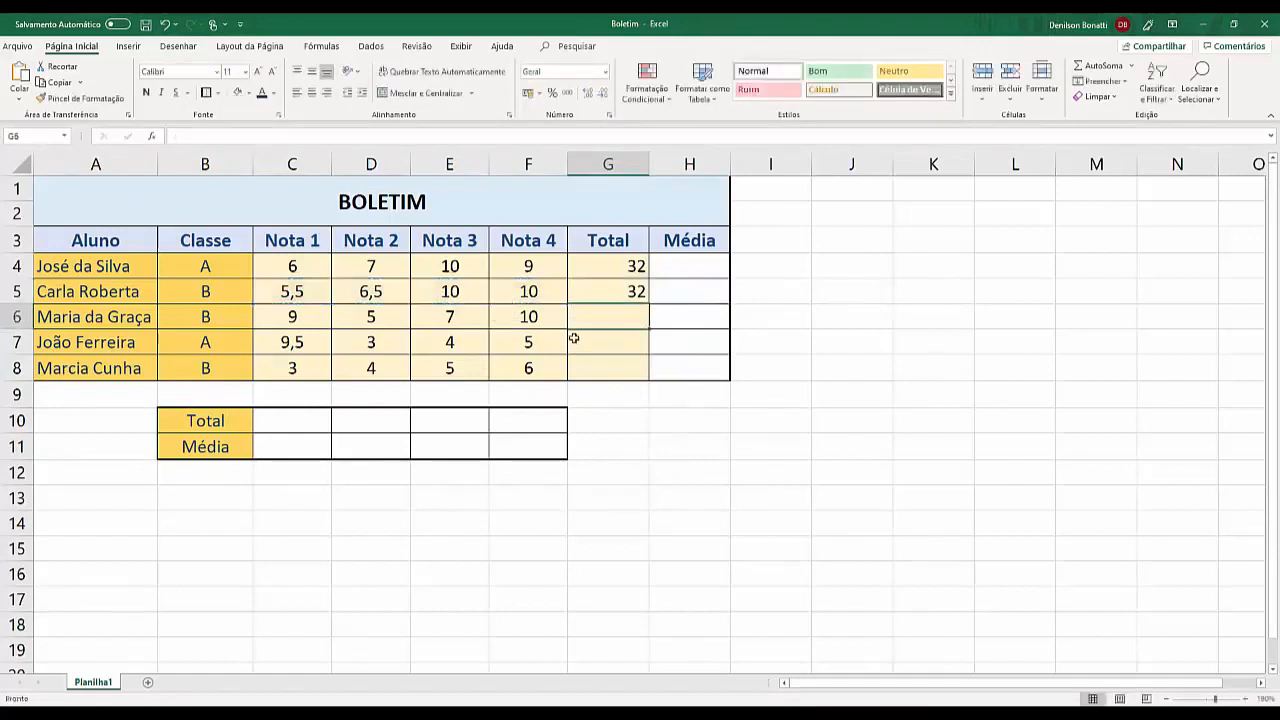
# Try filling the total formula from G5 down to G8, and clear the copies in G6:G8 again
pyautogui.click(633, 295)
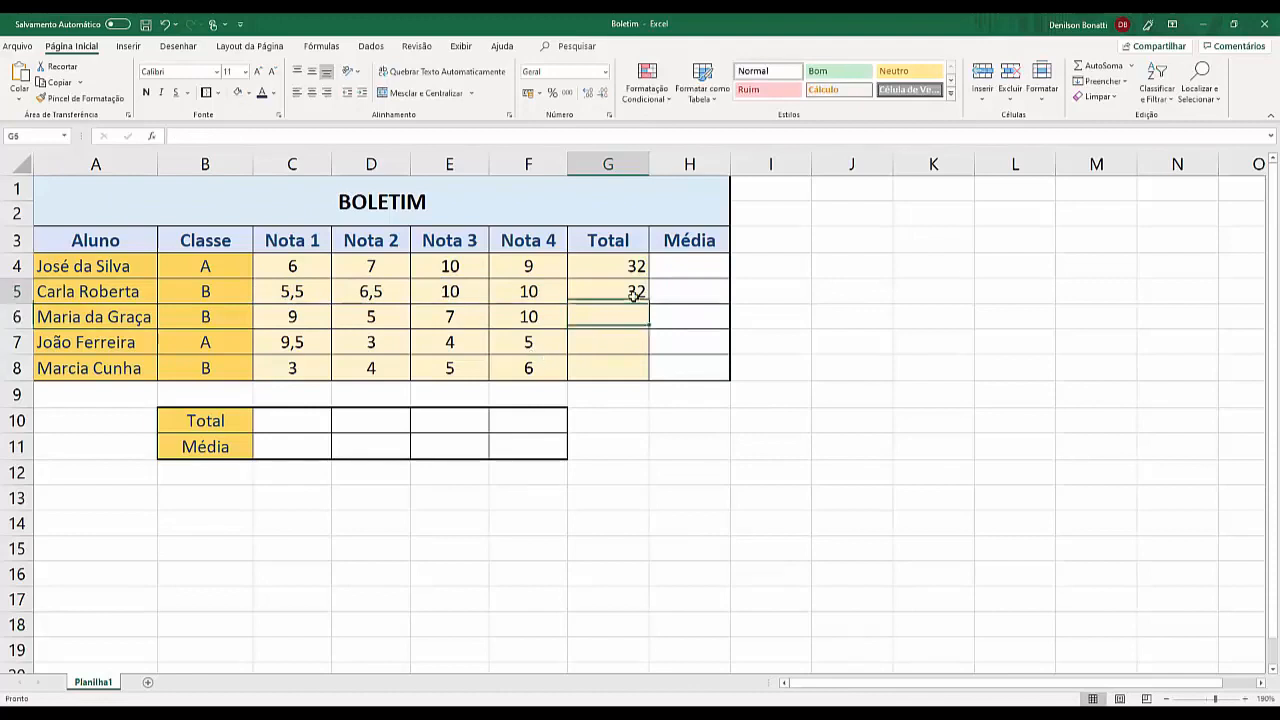
pyautogui.moveTo(648, 304); pyautogui.dragTo(649, 376)
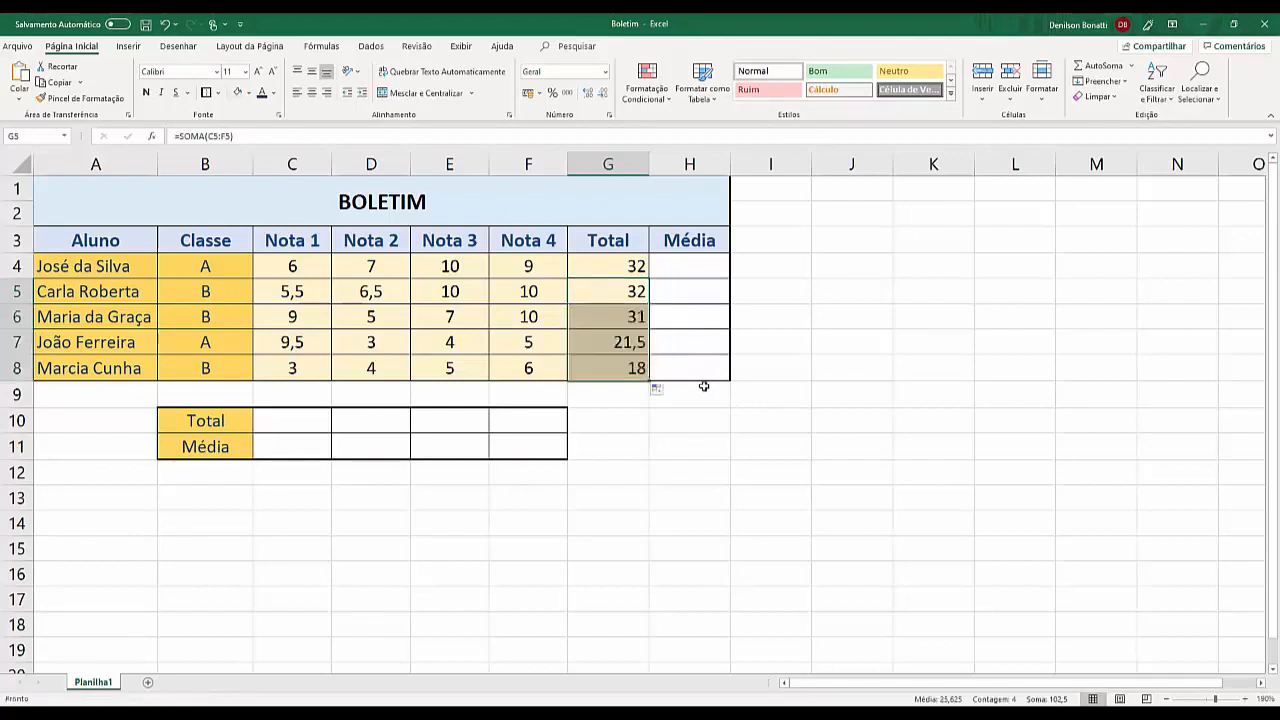
pyautogui.moveTo(634, 318); pyautogui.dragTo(630, 368)
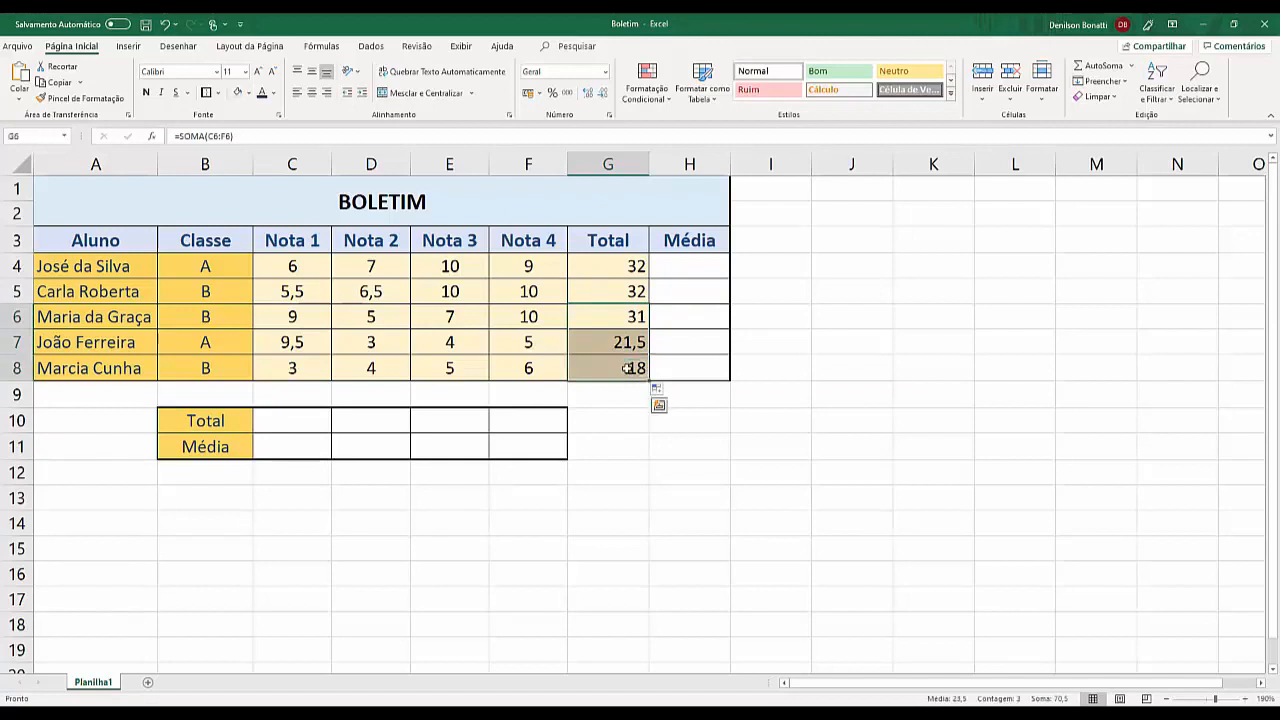
pyautogui.press('Delete')
# Fill the SOMA formula of cell G5 down through G8 for the remaining students
pyautogui.click(622, 291)
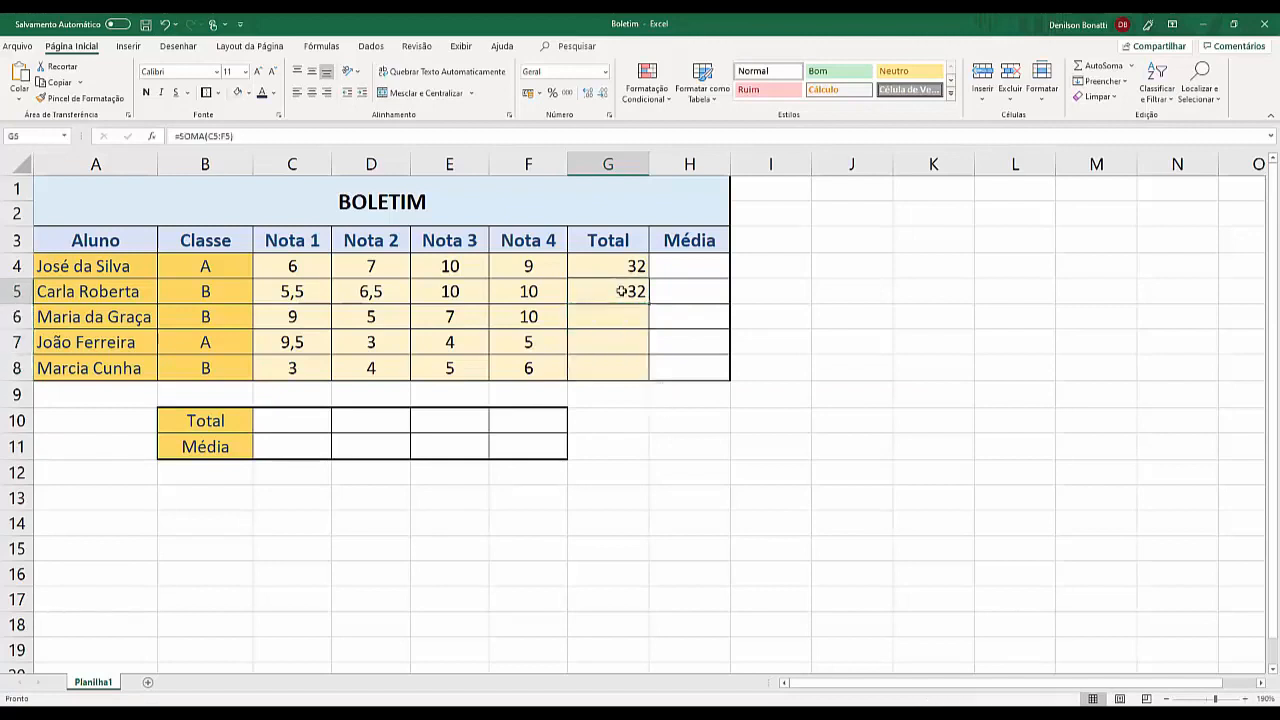
pyautogui.moveTo(648, 304); pyautogui.dragTo(648, 372)
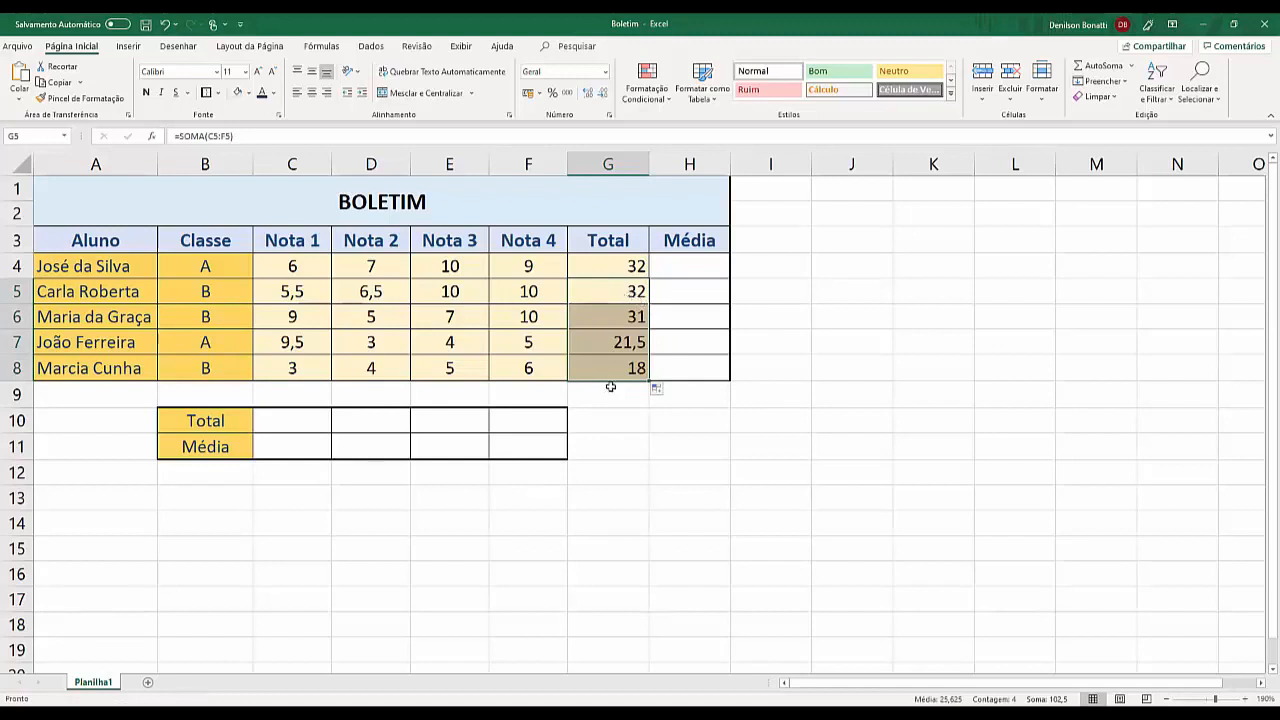
# Try the formula =SOMA(C4:C8;F4:F8) in cell C10 to sum the Nota 1 and Nota 4 columns together, and clear the cell again
pyautogui.click(291, 423)
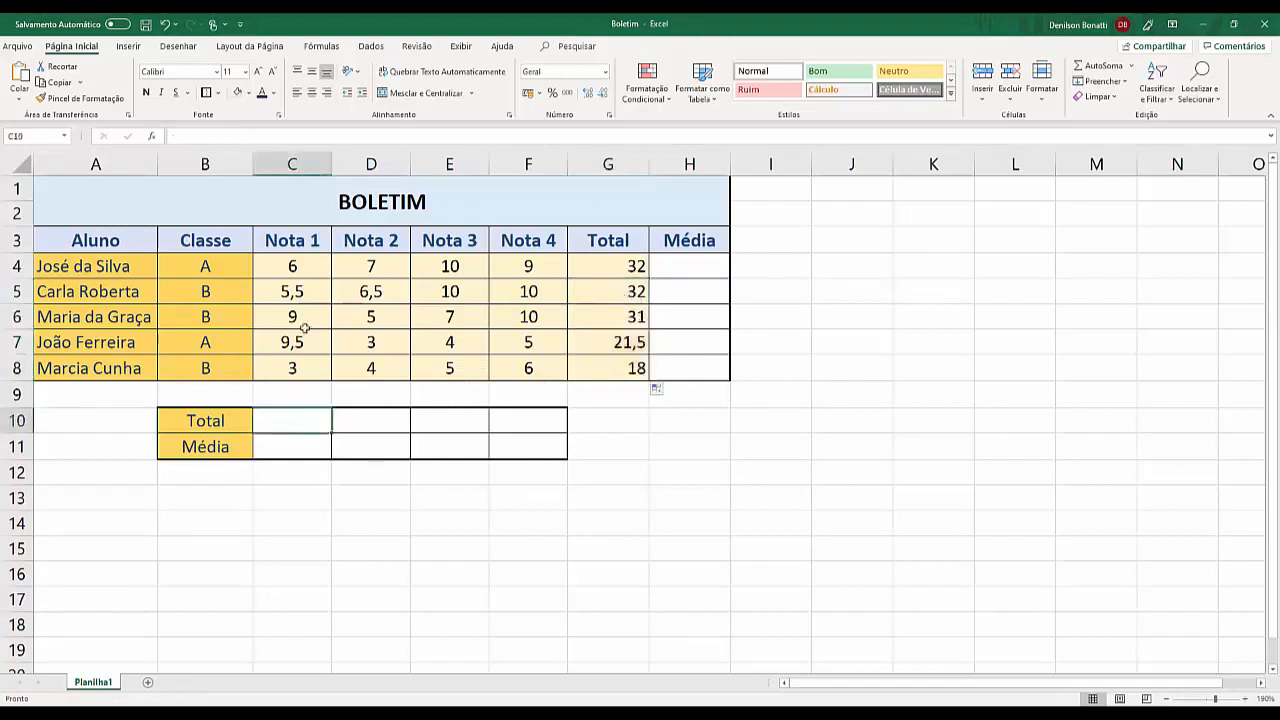
pyautogui.write('=s')
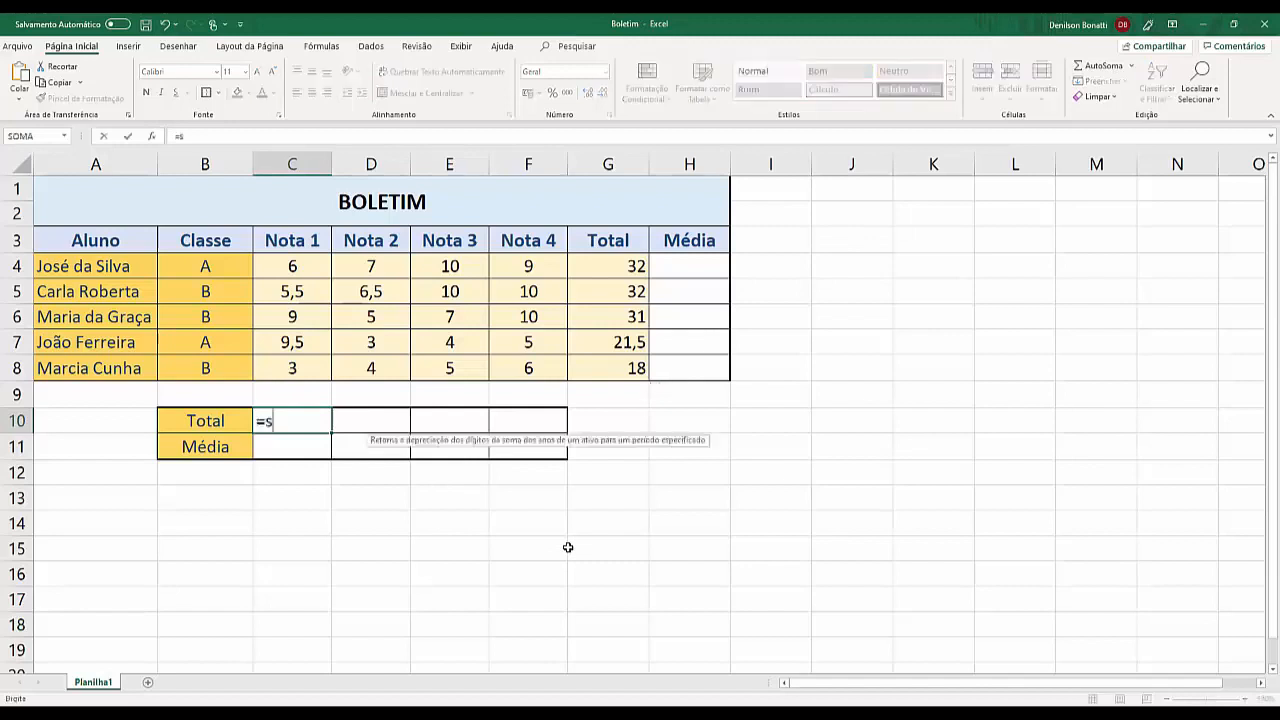
pyautogui.write('oma(')
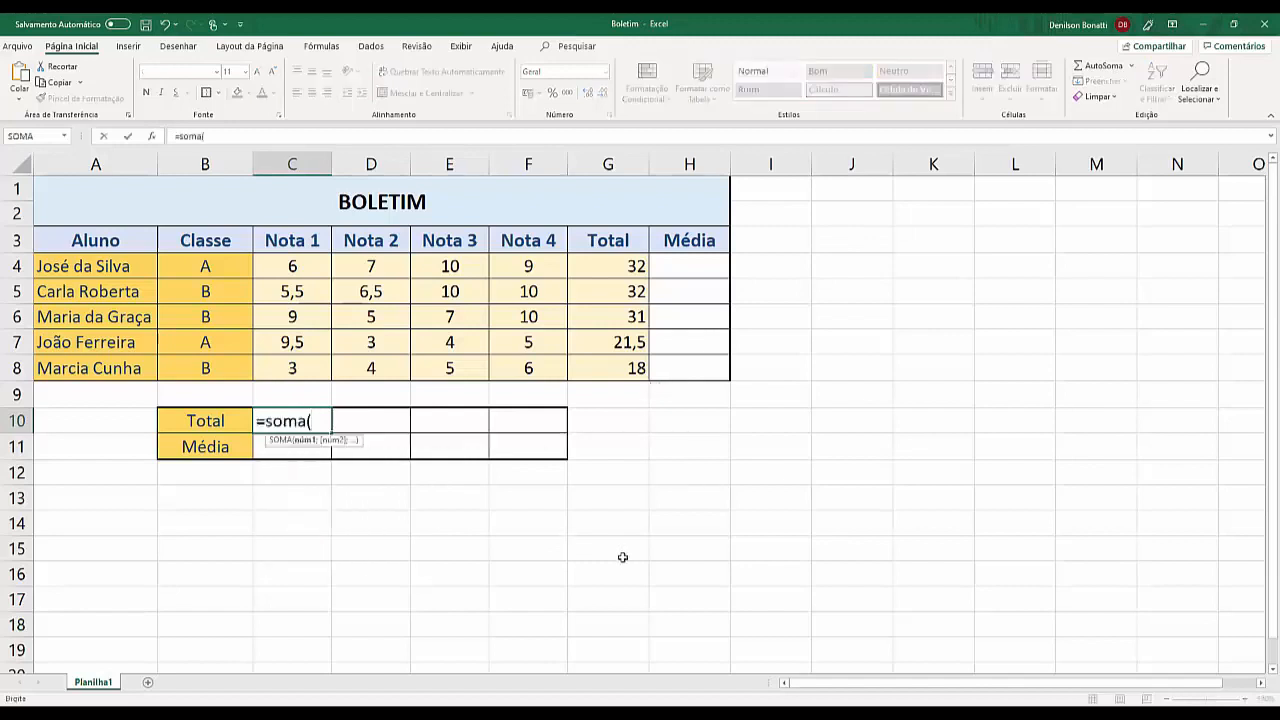
pyautogui.click(308, 268)
pyautogui.moveTo(310, 285); pyautogui.dragTo(308, 367)
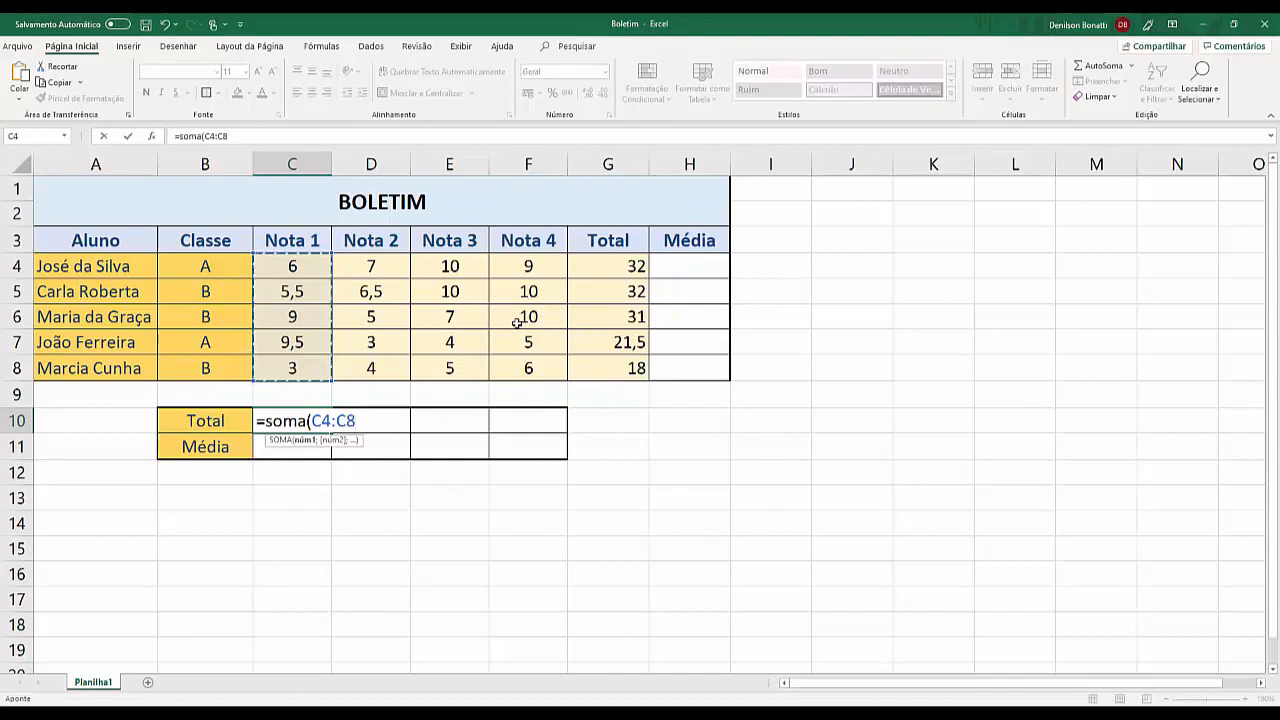
pyautogui.write(';')
pyautogui.moveTo(546, 268); pyautogui.dragTo(540, 367)
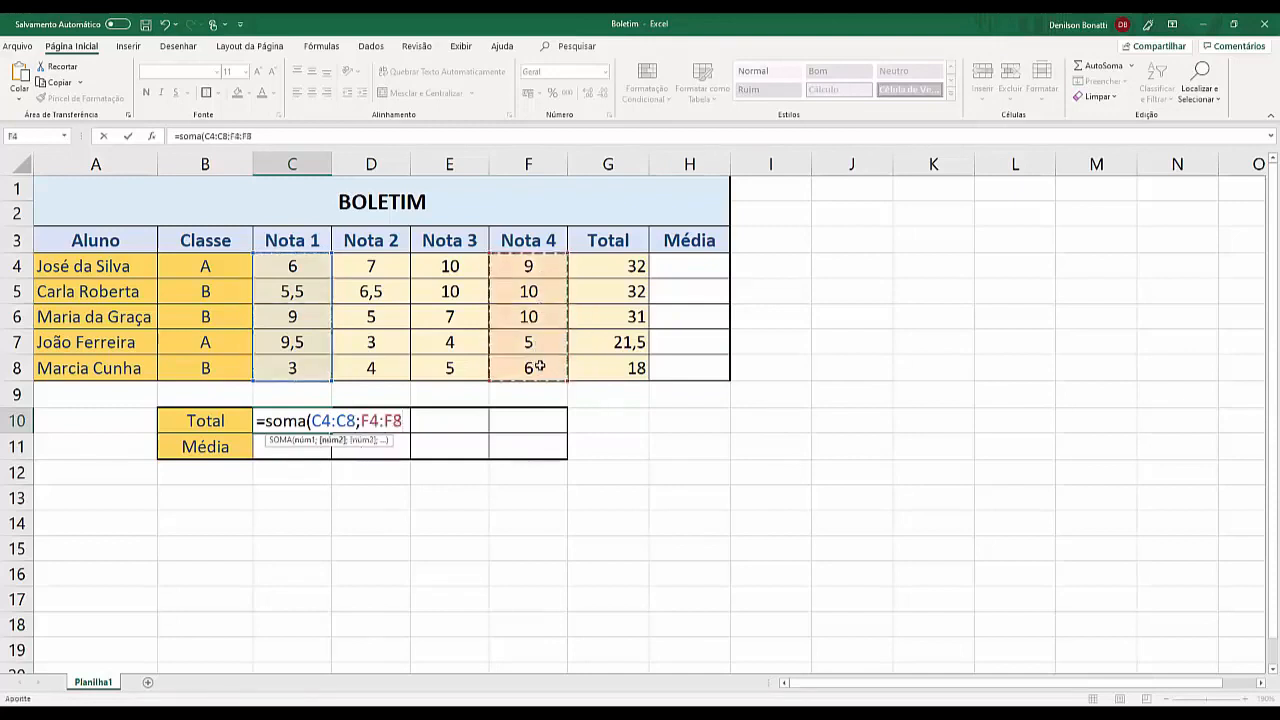
pyautogui.write(')')
pyautogui.press('Return')
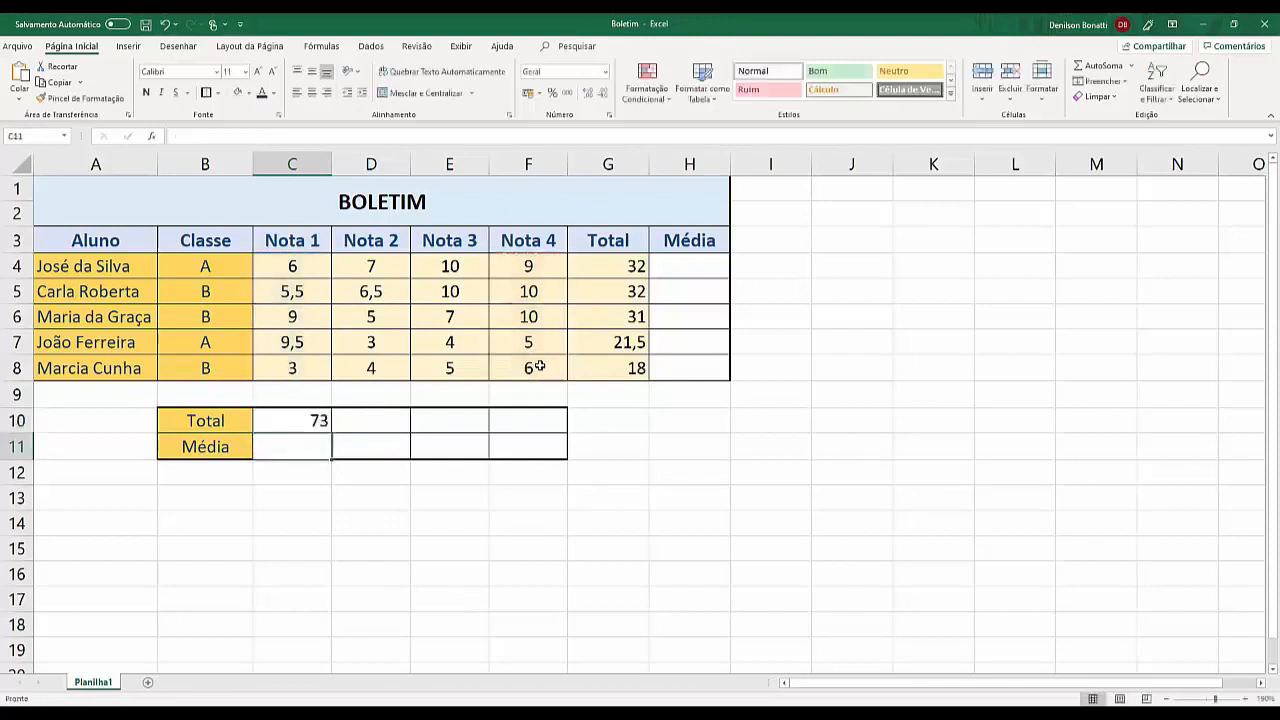
pyautogui.click(306, 419)
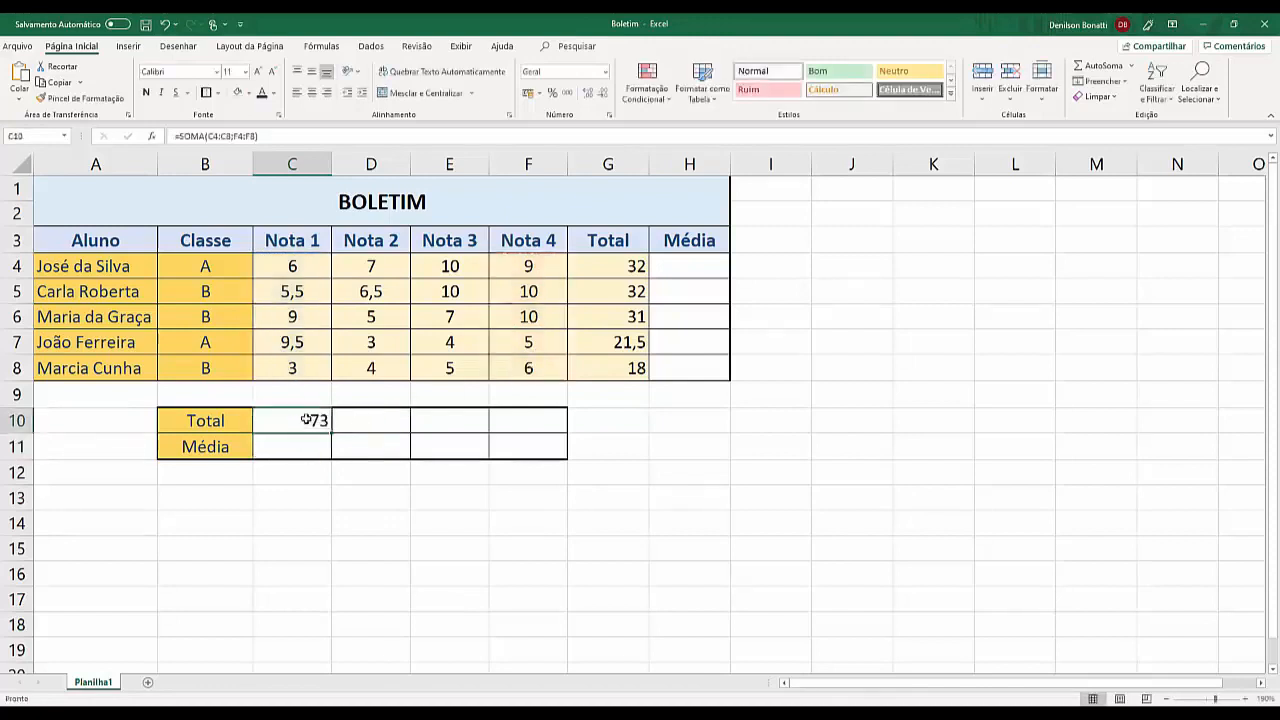
pyautogui.press('Delete')
# Total the Nota 1 column in cell C10 with the formula =SOMA(C4:C8)
pyautogui.write('som')
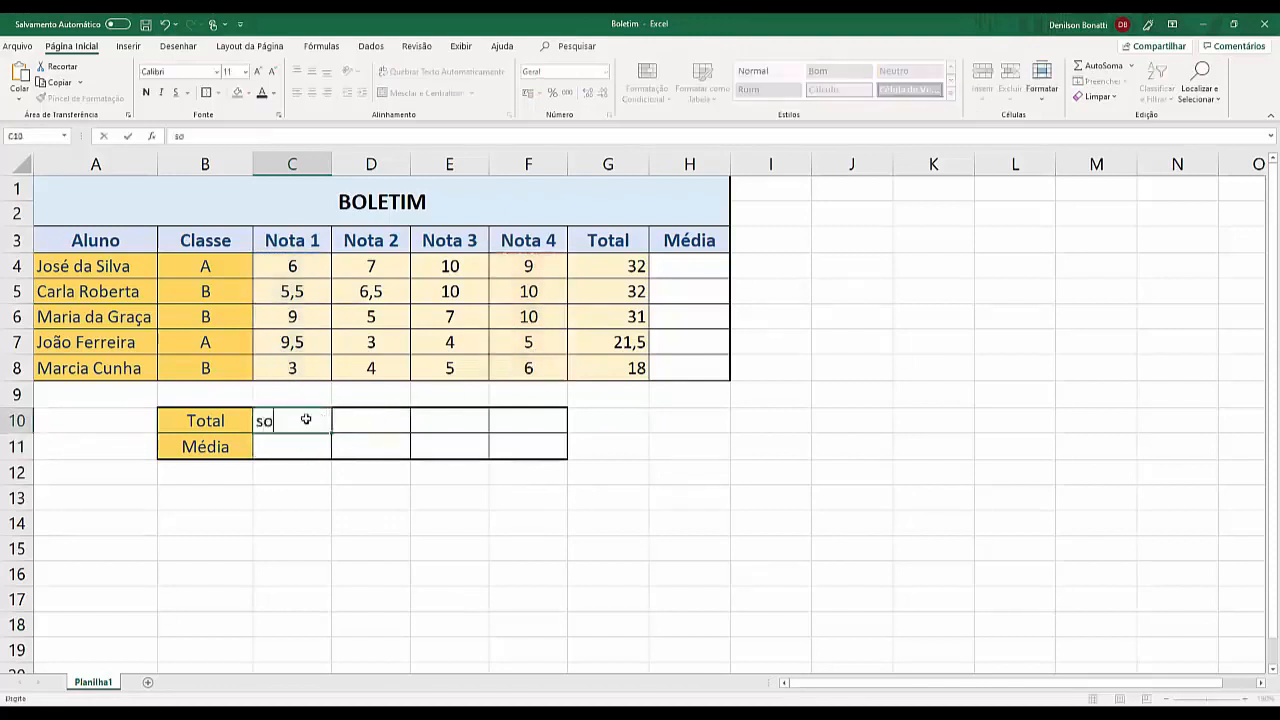
pyautogui.press('BackSpace')
pyautogui.press('BackSpace')
pyautogui.press('BackSpace')
pyautogui.write('=')
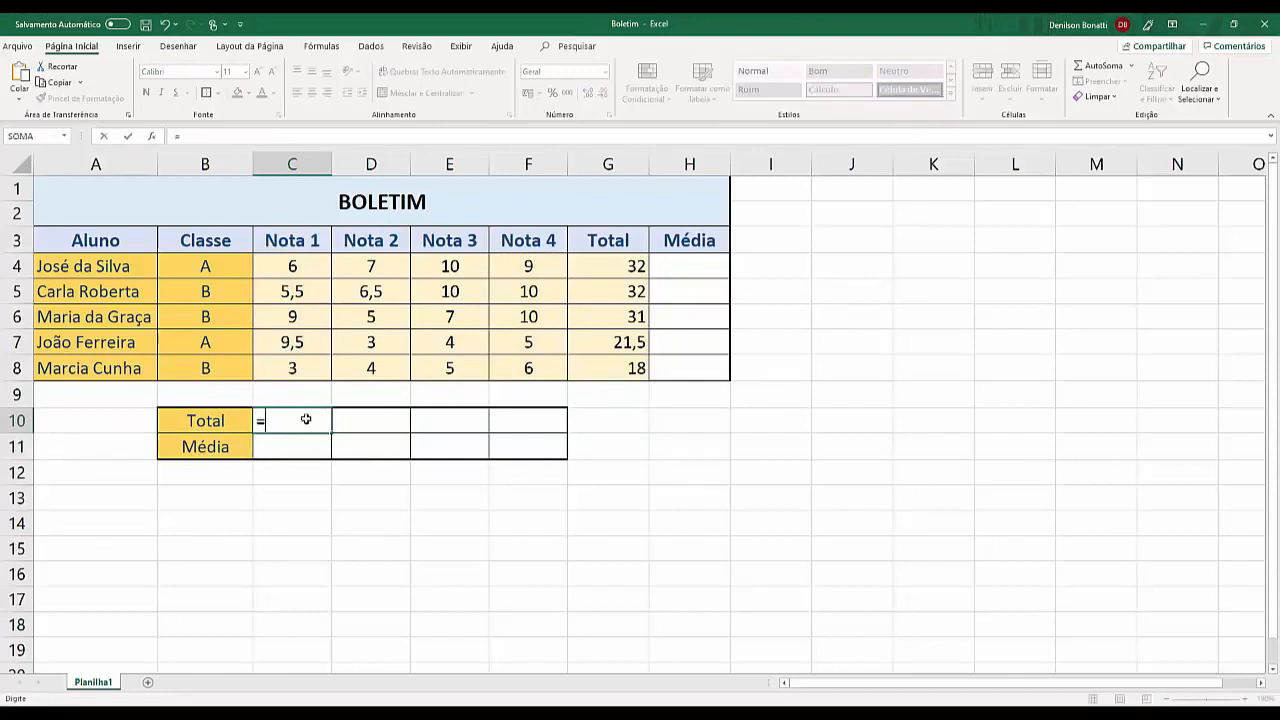
pyautogui.write('soma')
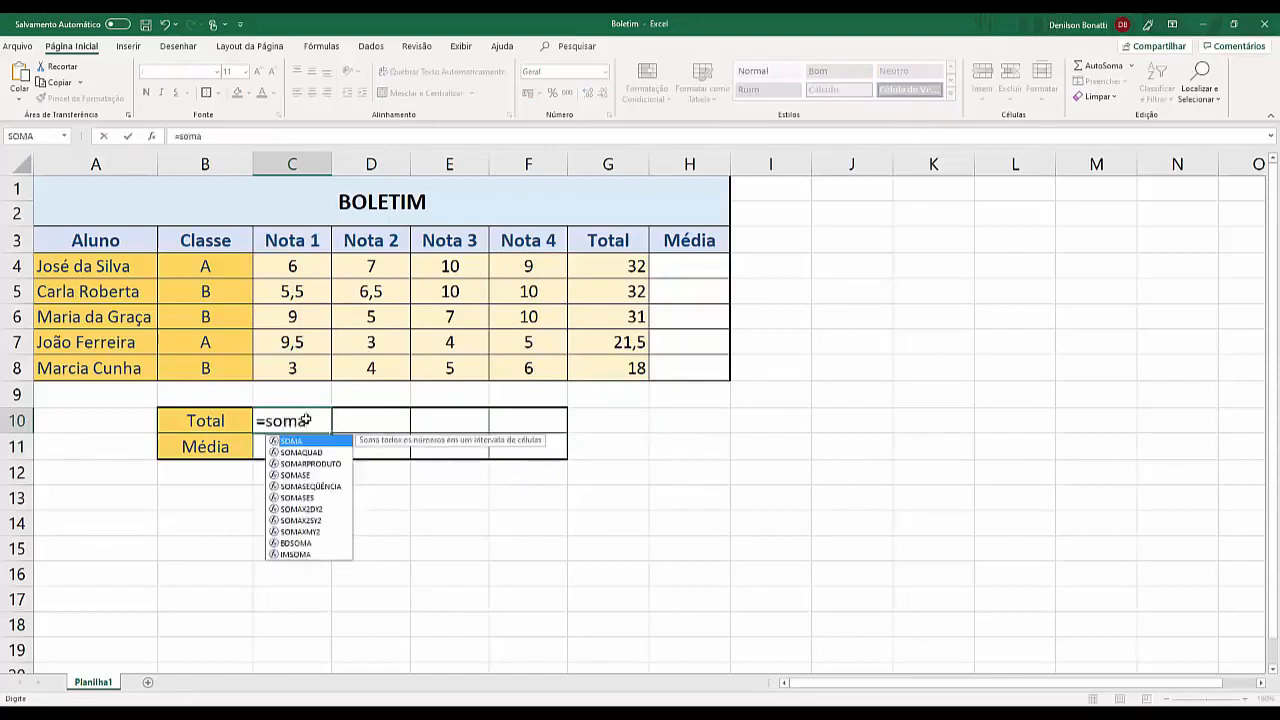
pyautogui.write('(')
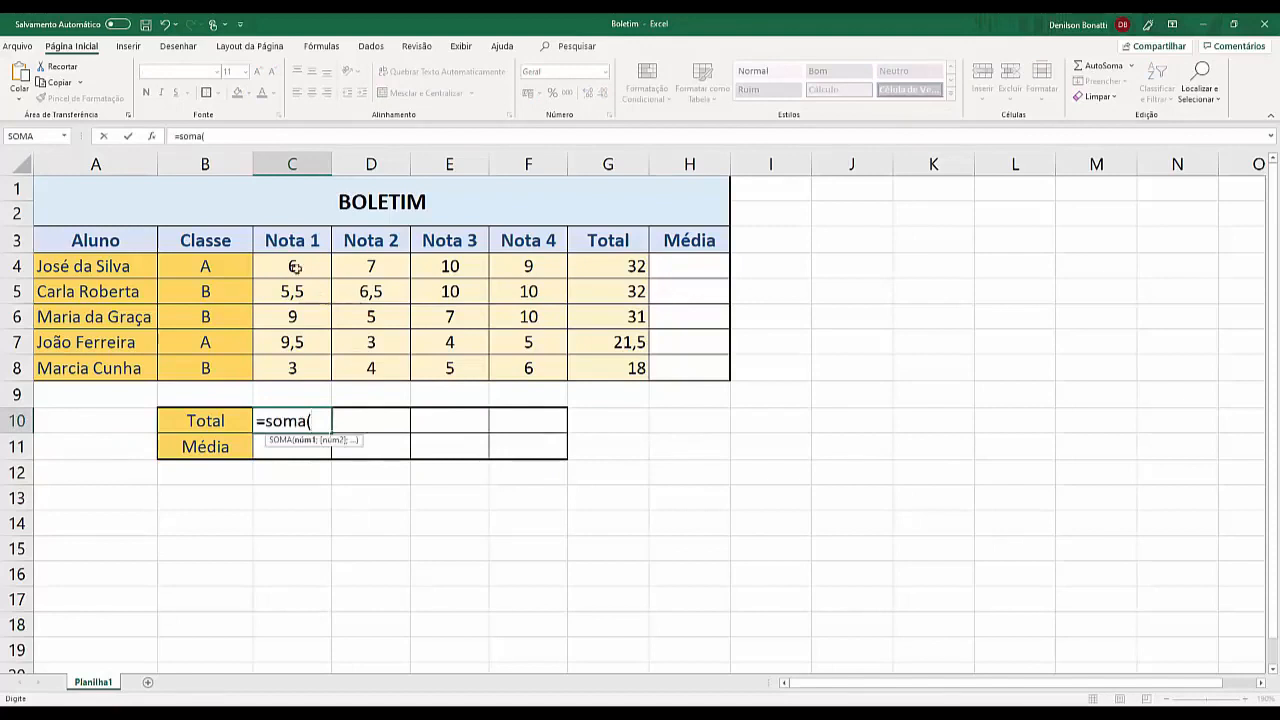
pyautogui.moveTo(295, 266); pyautogui.dragTo(296, 366)
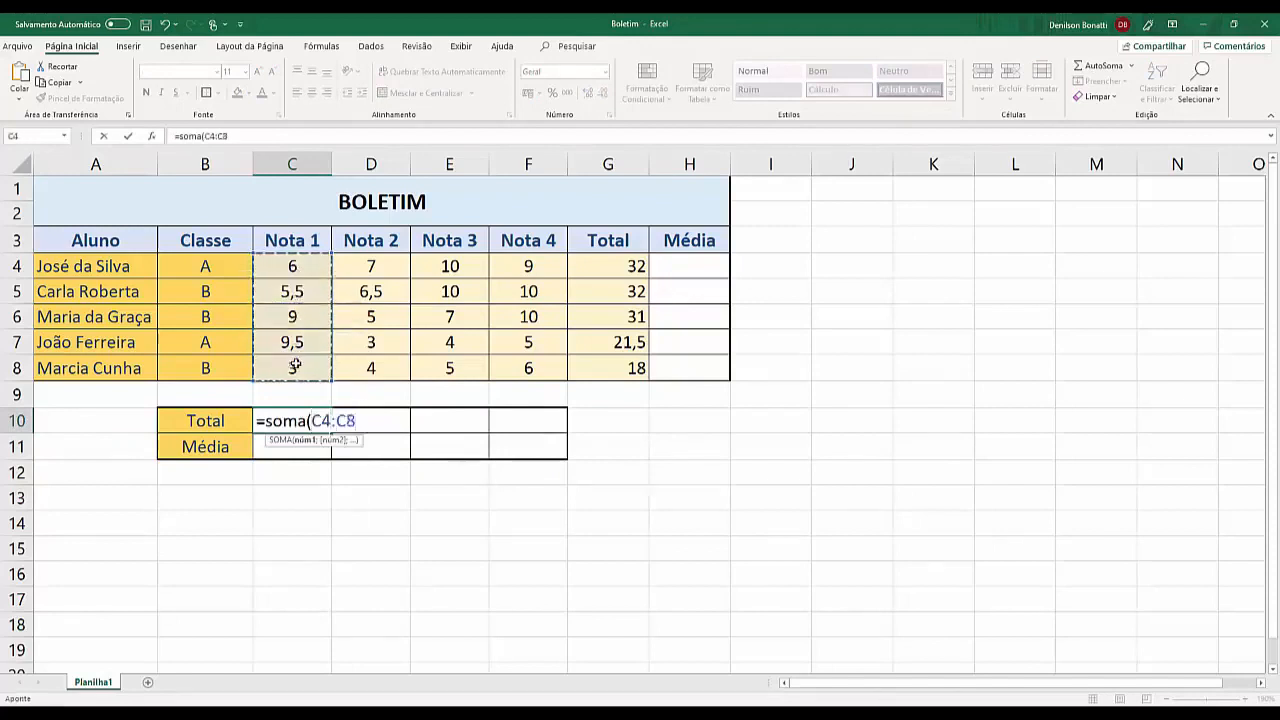
pyautogui.write(')')
pyautogui.press('Return')
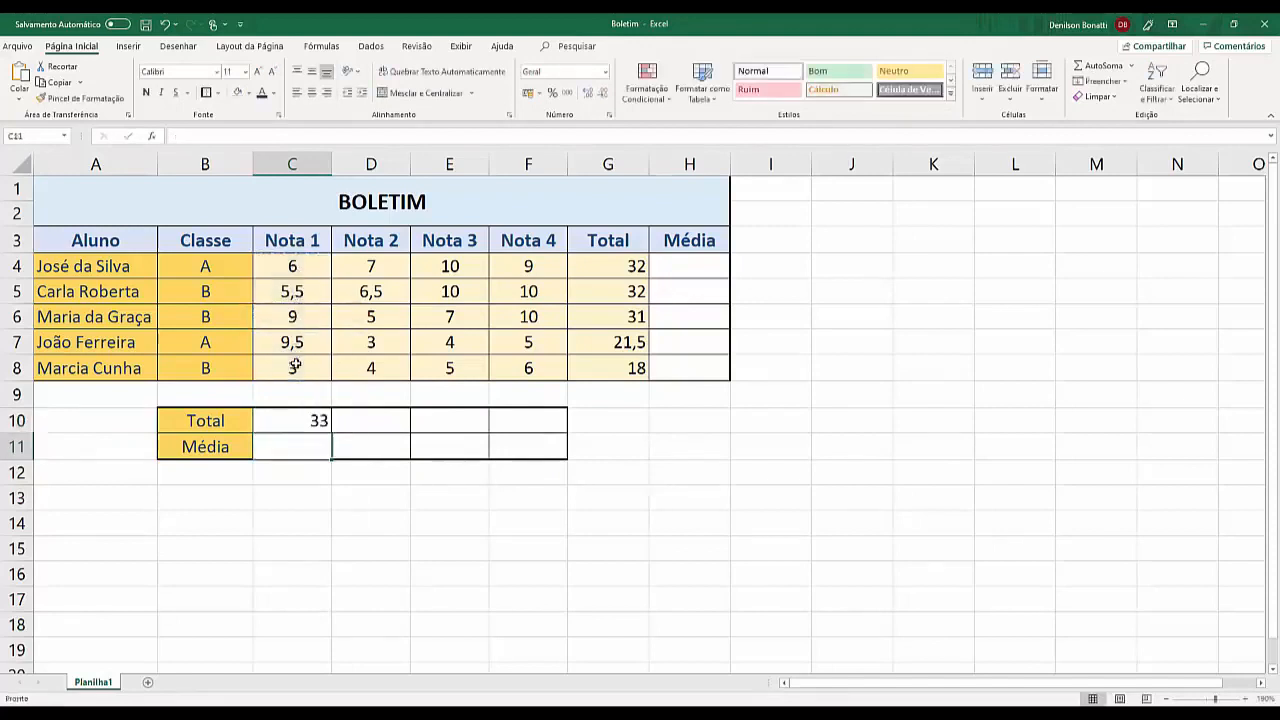
# Fill the column total formula from C10 across to F10 for Nota 2, Nota 3 and Nota 4
pyautogui.click(298, 422)
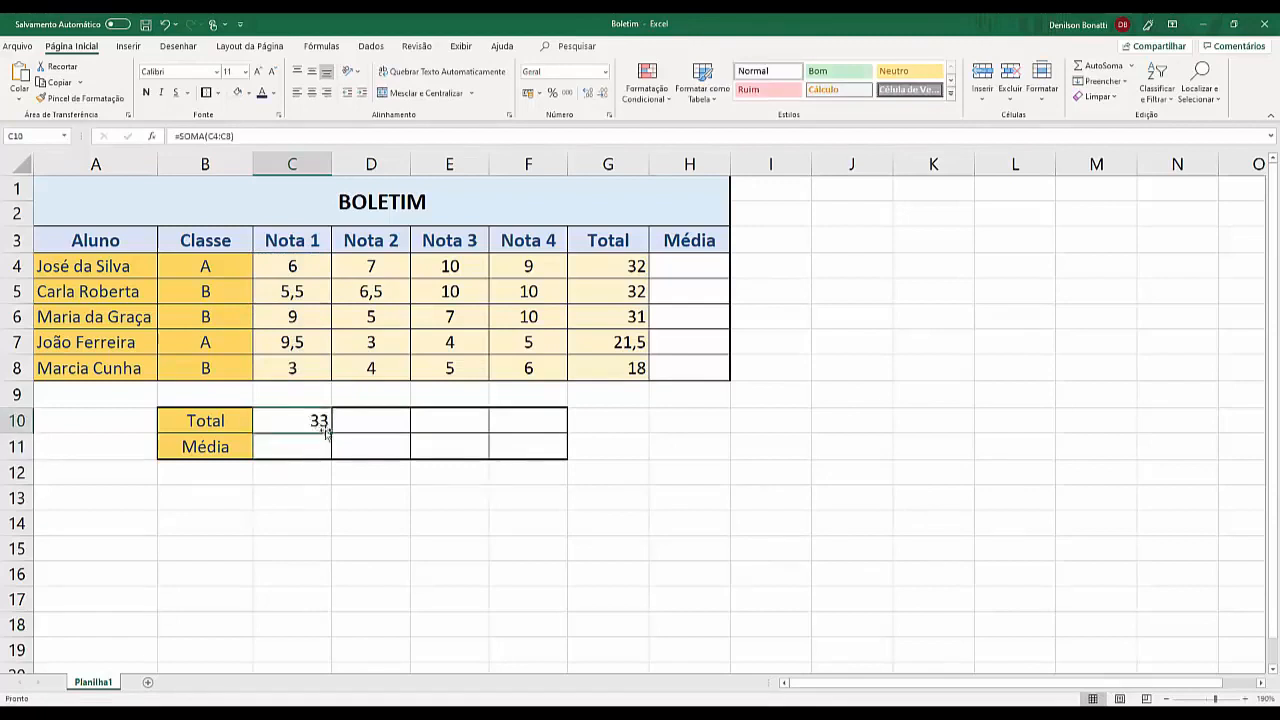
pyautogui.moveTo(331, 432); pyautogui.dragTo(538, 431)
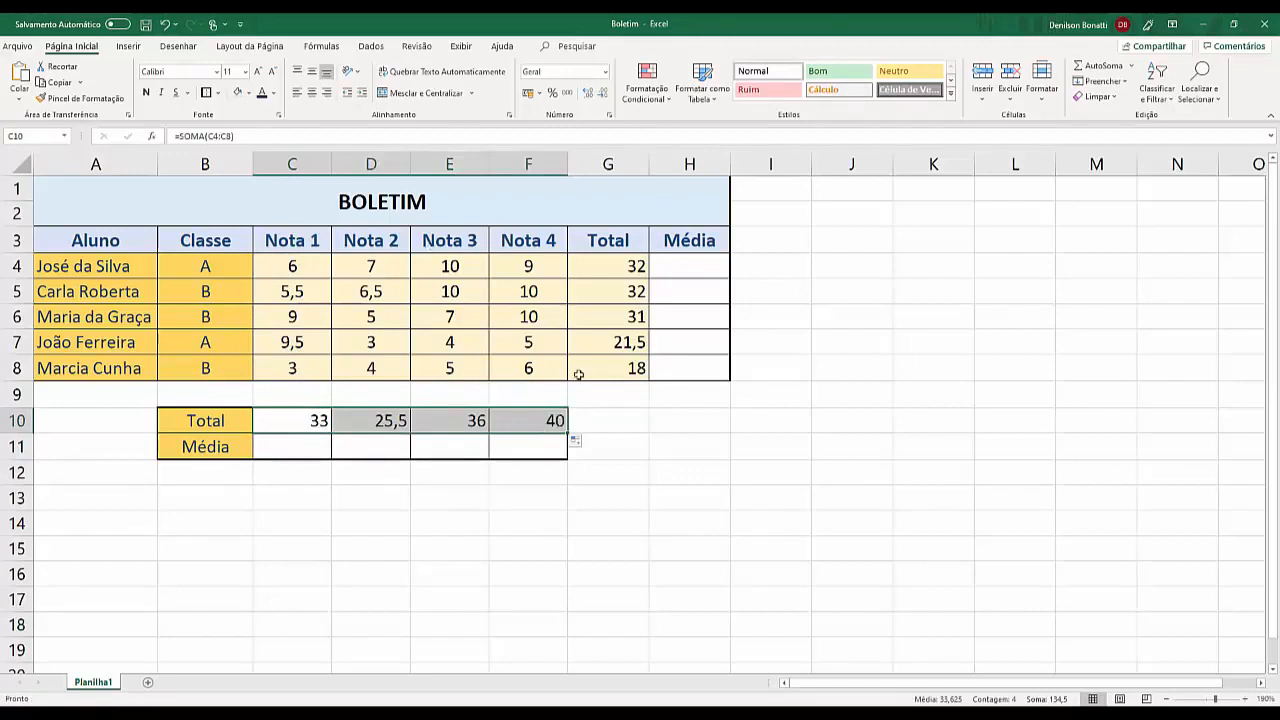
pyautogui.click(634, 422)
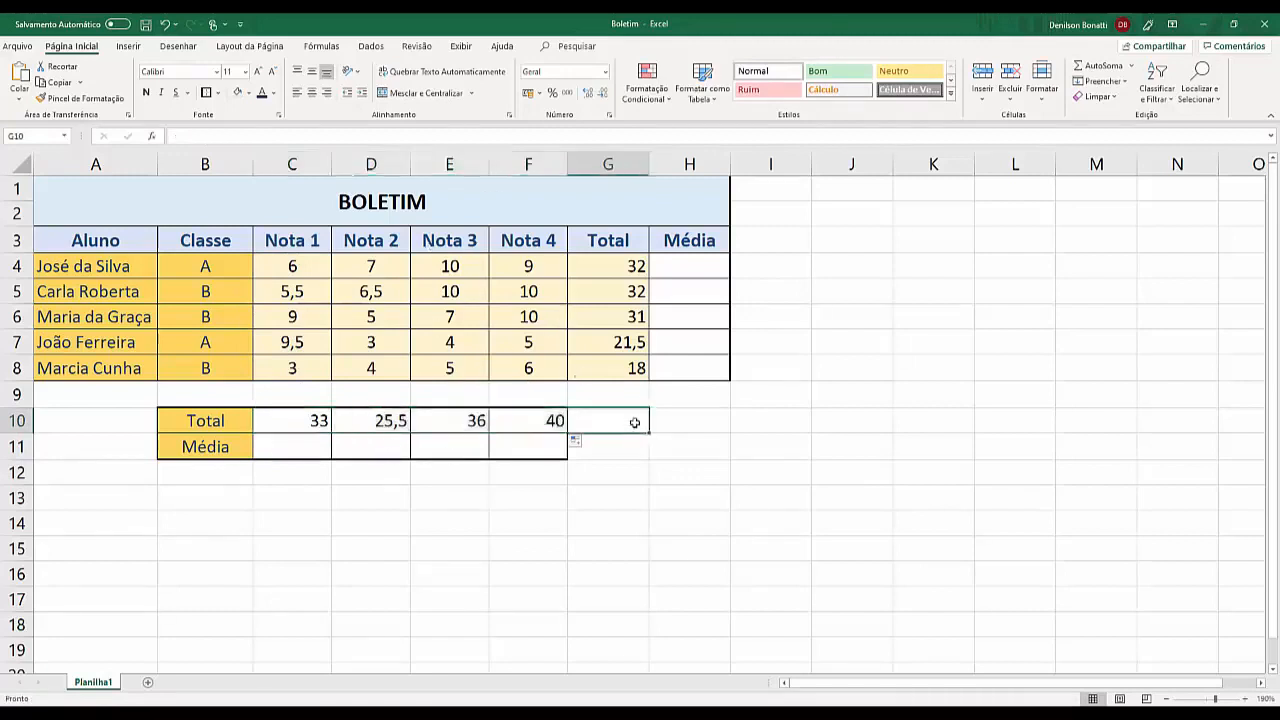
# Average the first student's four grades in cell H4 with =MÉDIA(C4:F4) and fill the formula down to H8
pyautogui.click(677, 270)
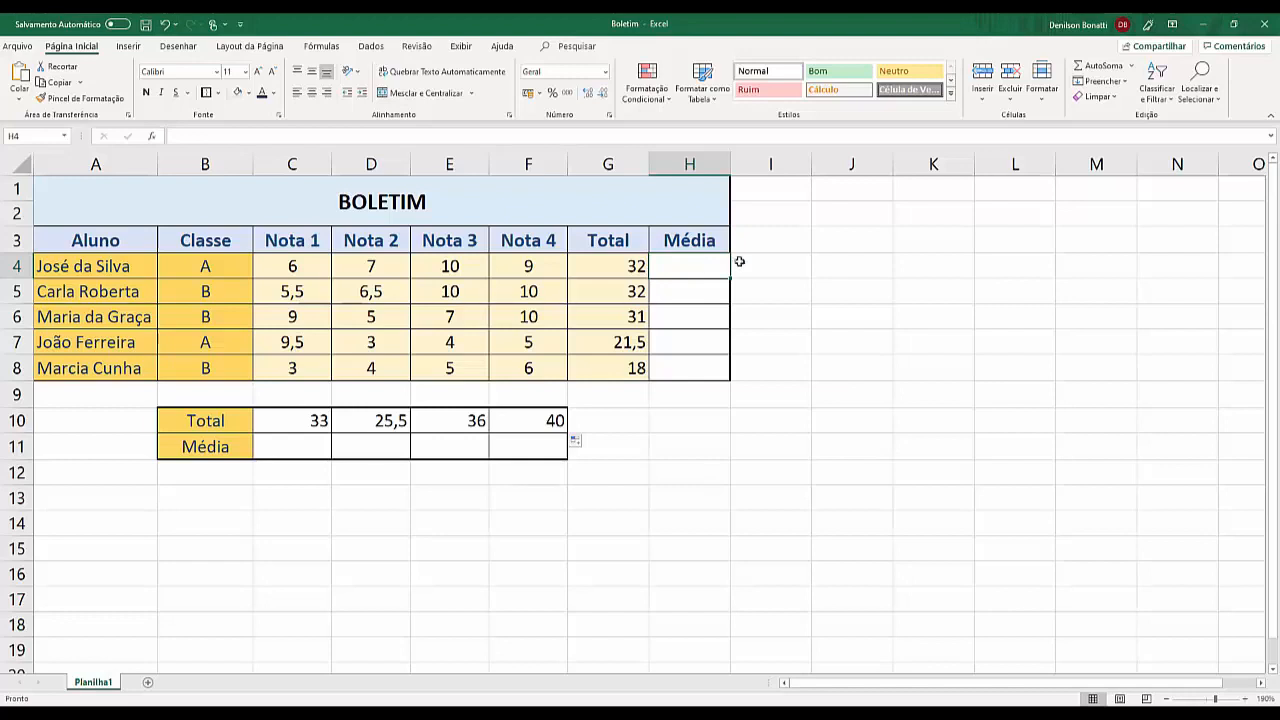
pyautogui.write('=media')
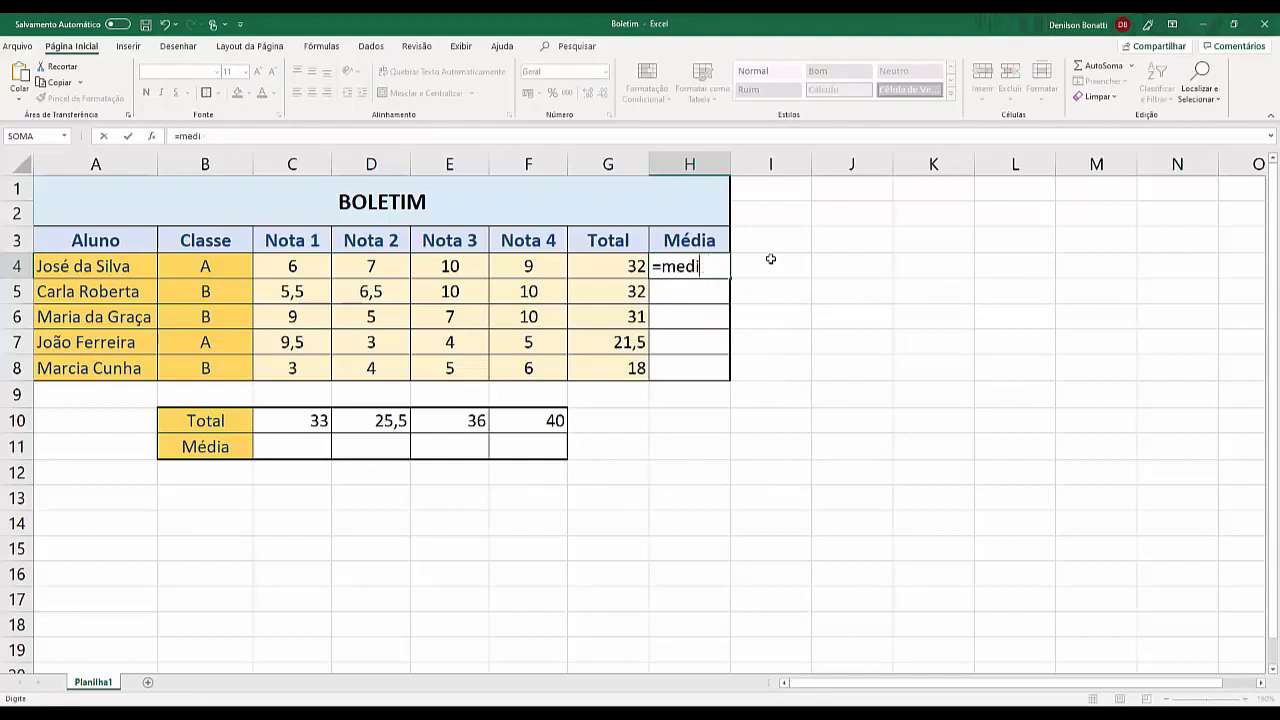
pyautogui.press('BackSpace')
pyautogui.press('BackSpace')
pyautogui.press('BackSpace')
pyautogui.write('édia')
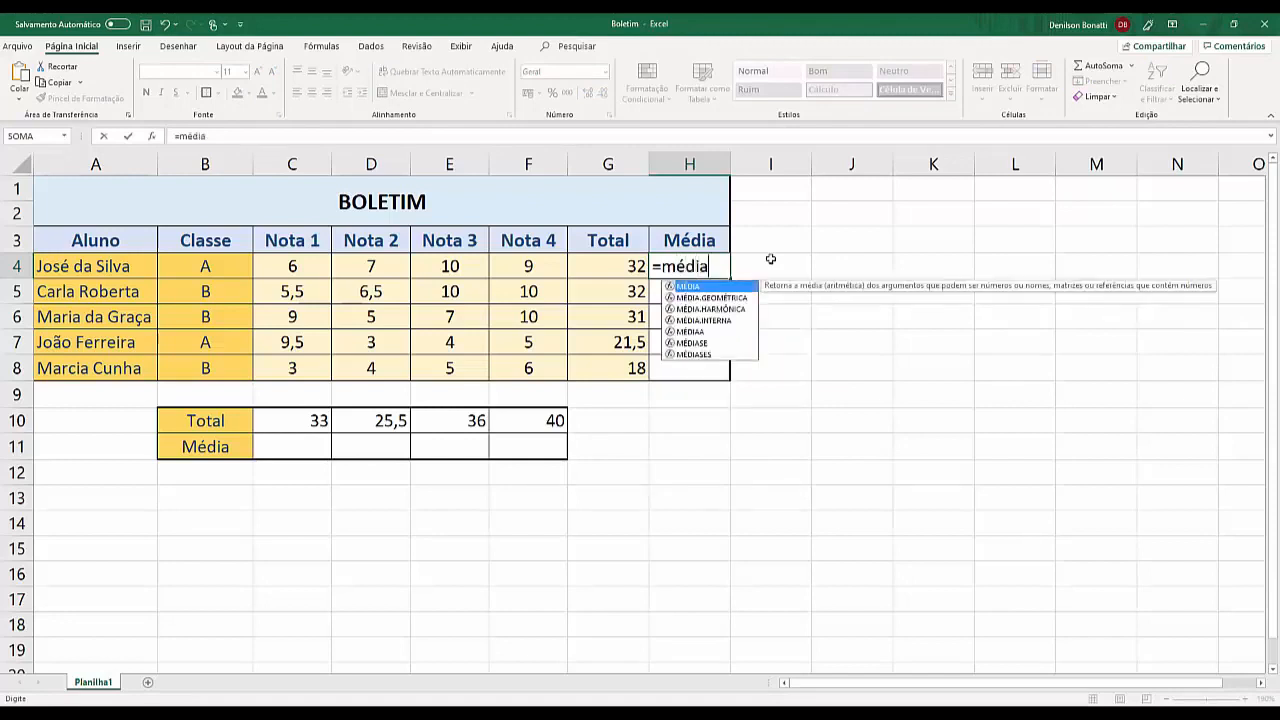
pyautogui.write('(')
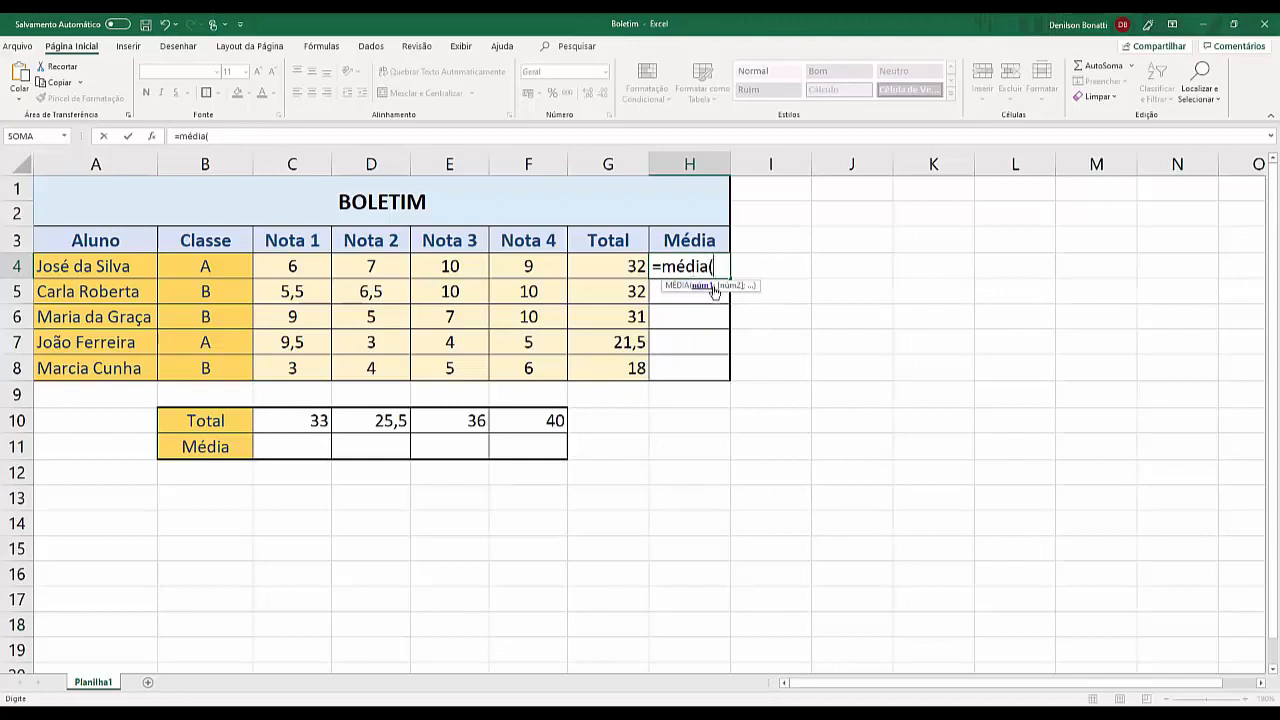
pyautogui.moveTo(294, 272); pyautogui.dragTo(517, 272)
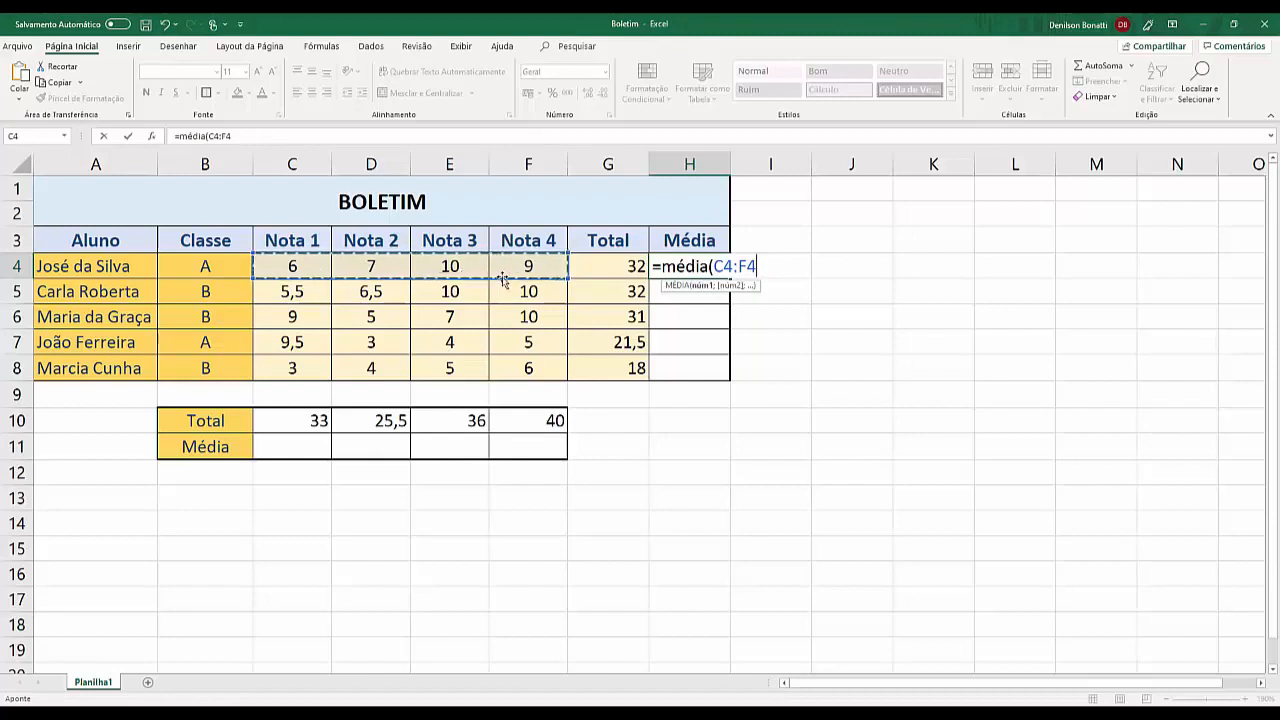
pyautogui.press('Return')
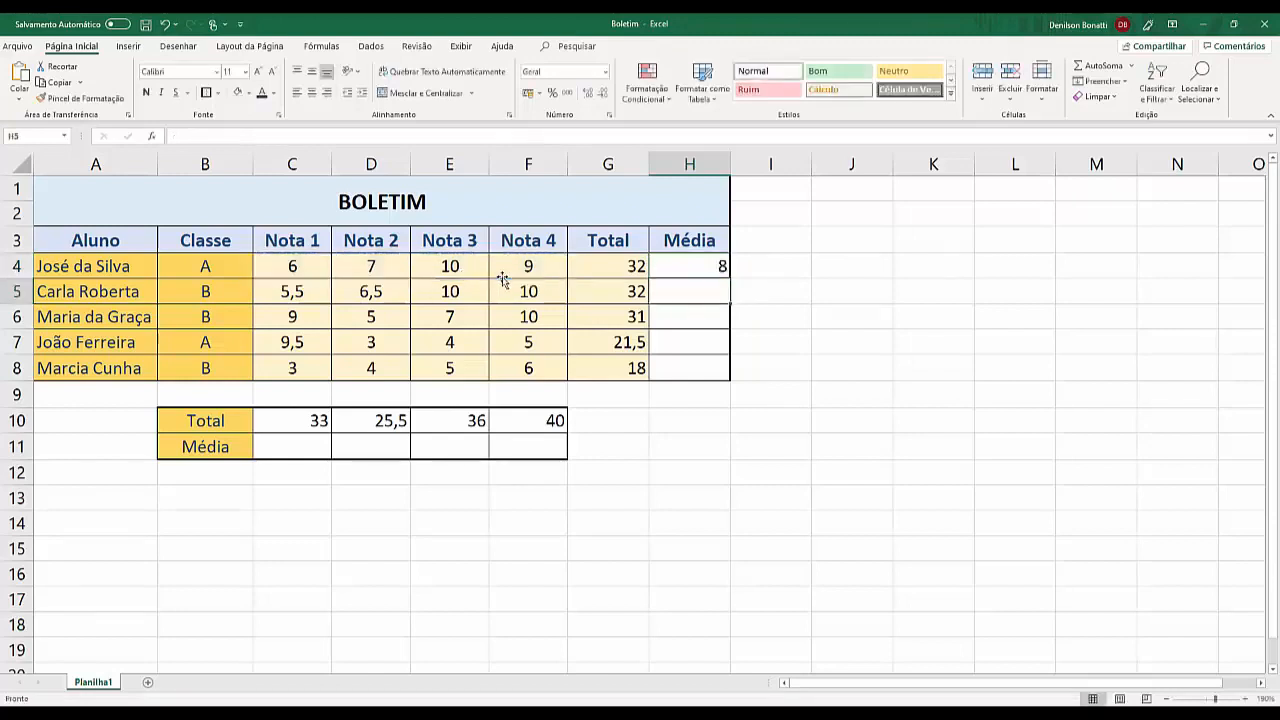
pyautogui.click(700, 266)
pyautogui.moveTo(731, 281); pyautogui.dragTo(731, 369)
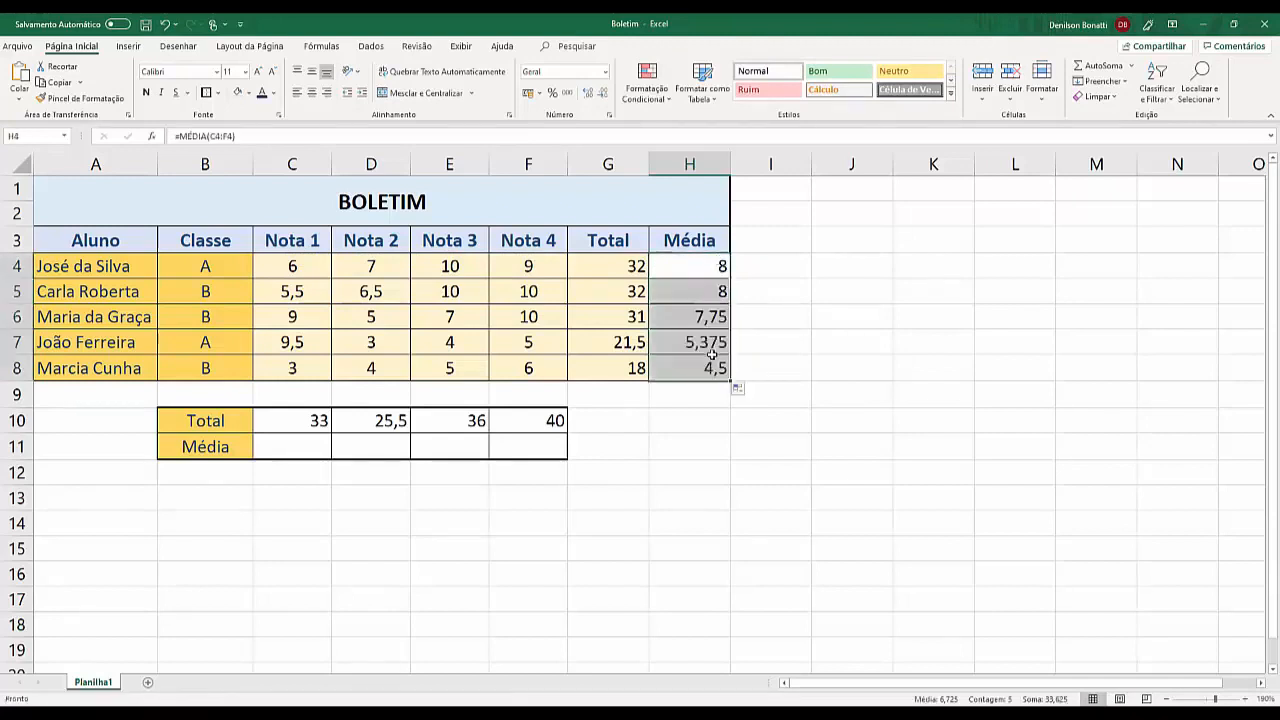
# Average the Nota 1 column in cell C11 with =MÉDIA(C4:C8) and fill the formula across to F11
pyautogui.click(293, 443)
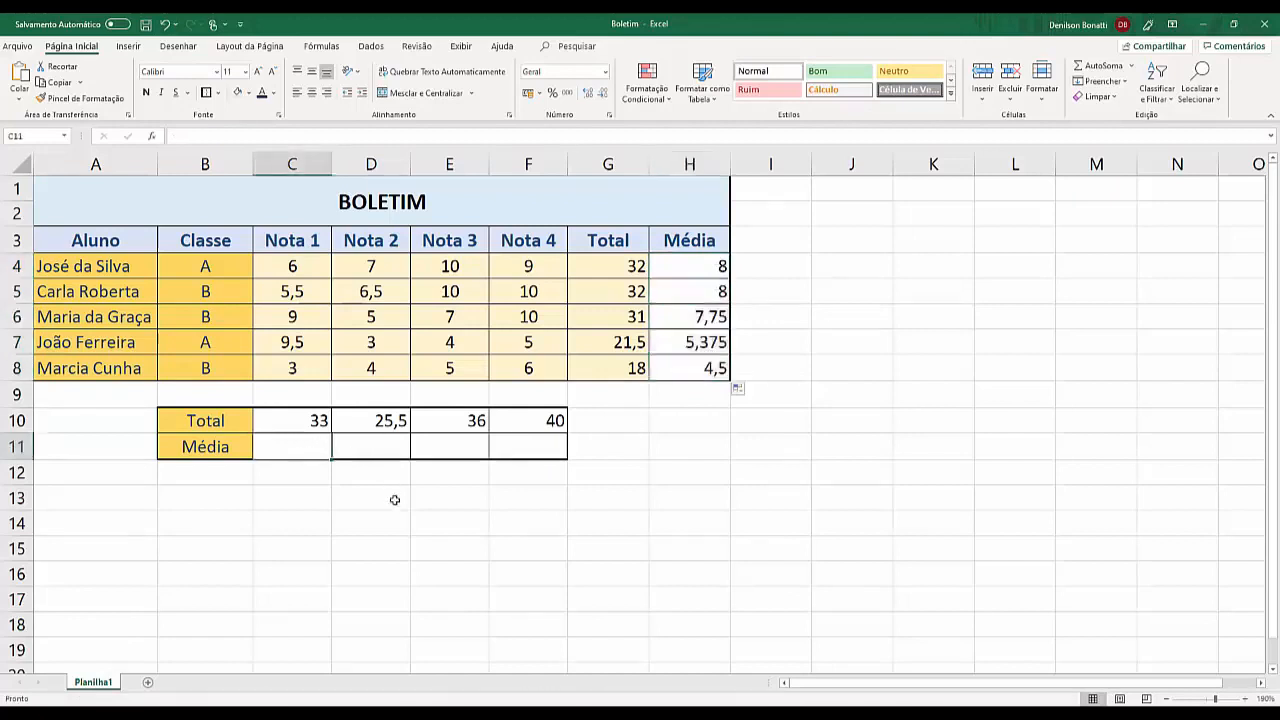
pyautogui.write('=méda')
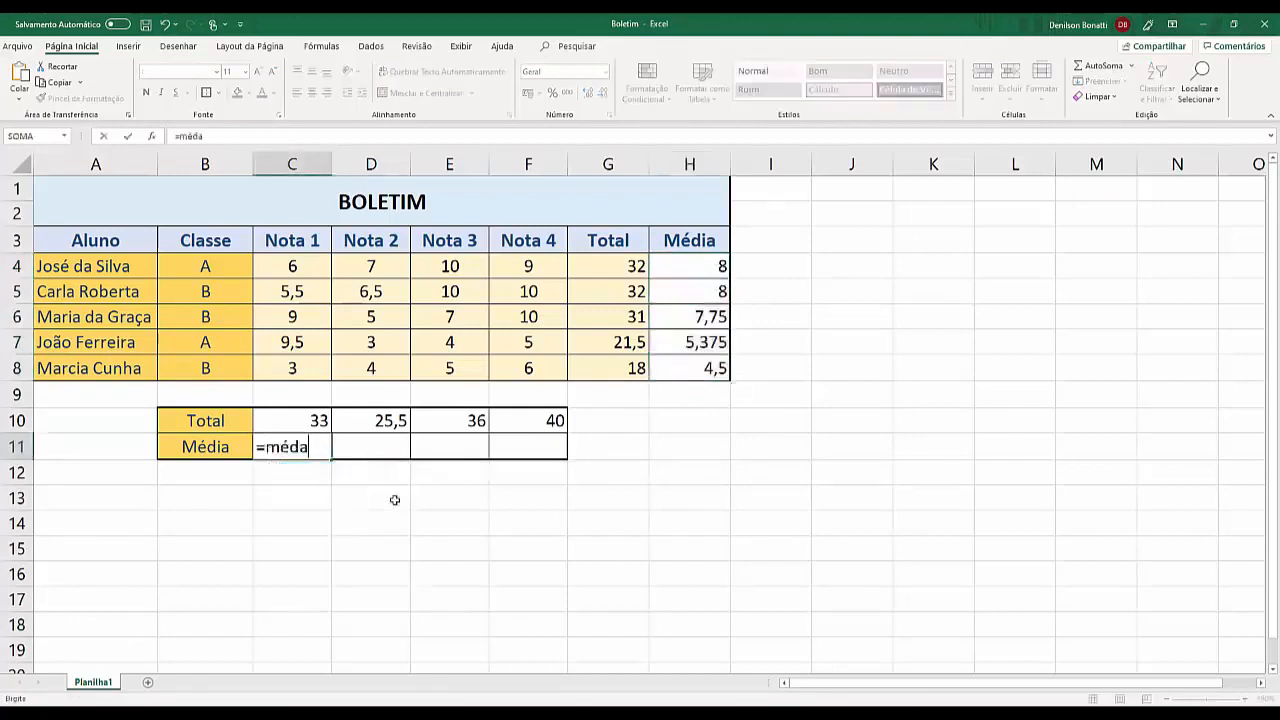
pyautogui.press('BackSpace')
pyautogui.write('ia(')
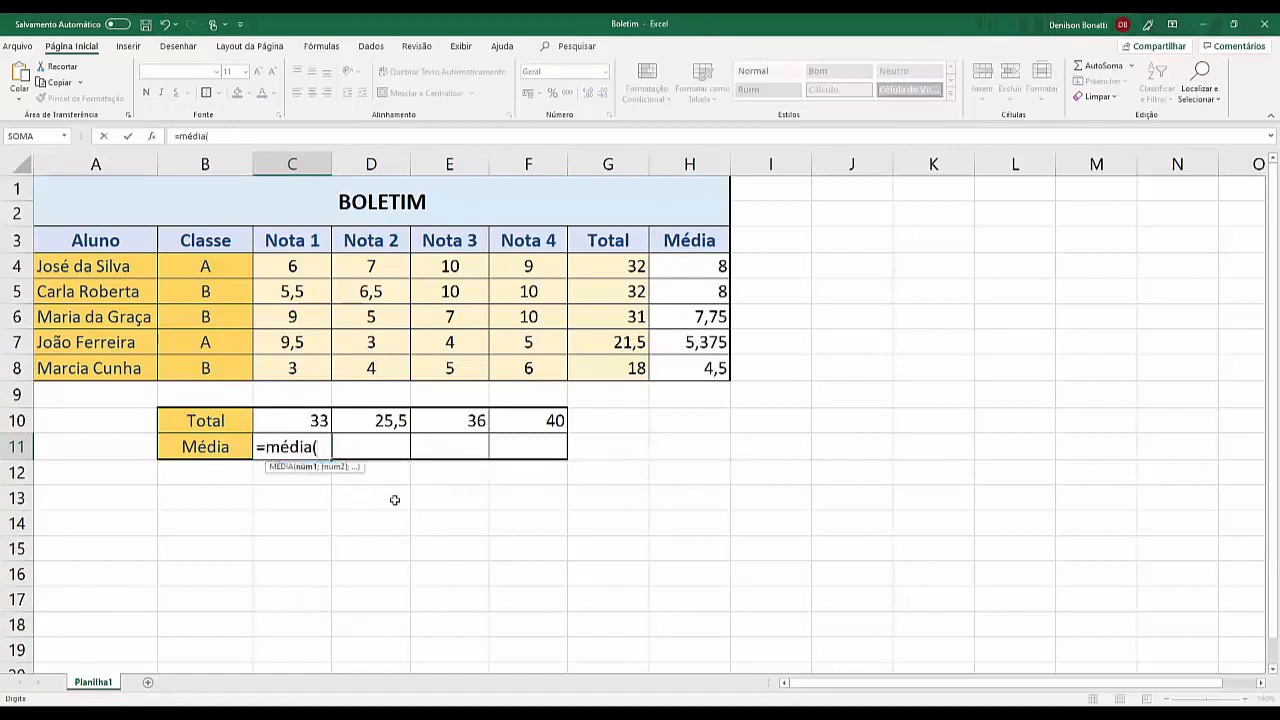
pyautogui.moveTo(300, 273); pyautogui.dragTo(298, 366)
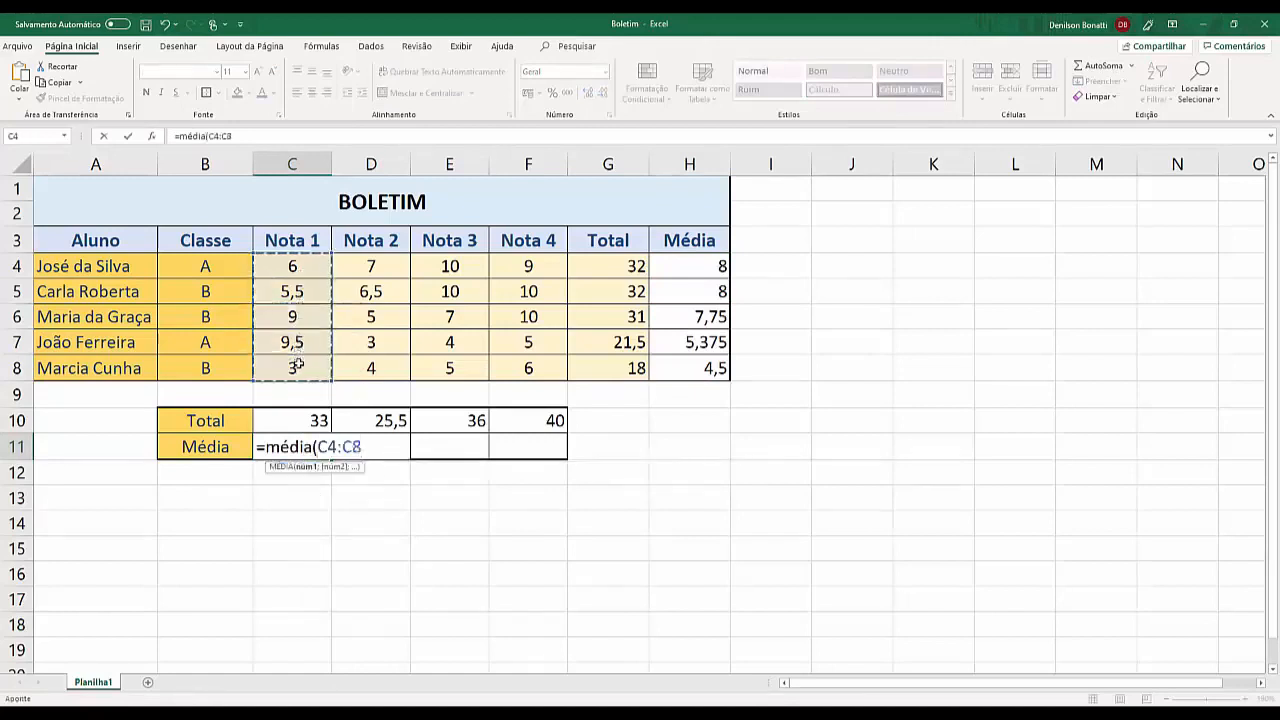
pyautogui.write(')')
pyautogui.press('Return')
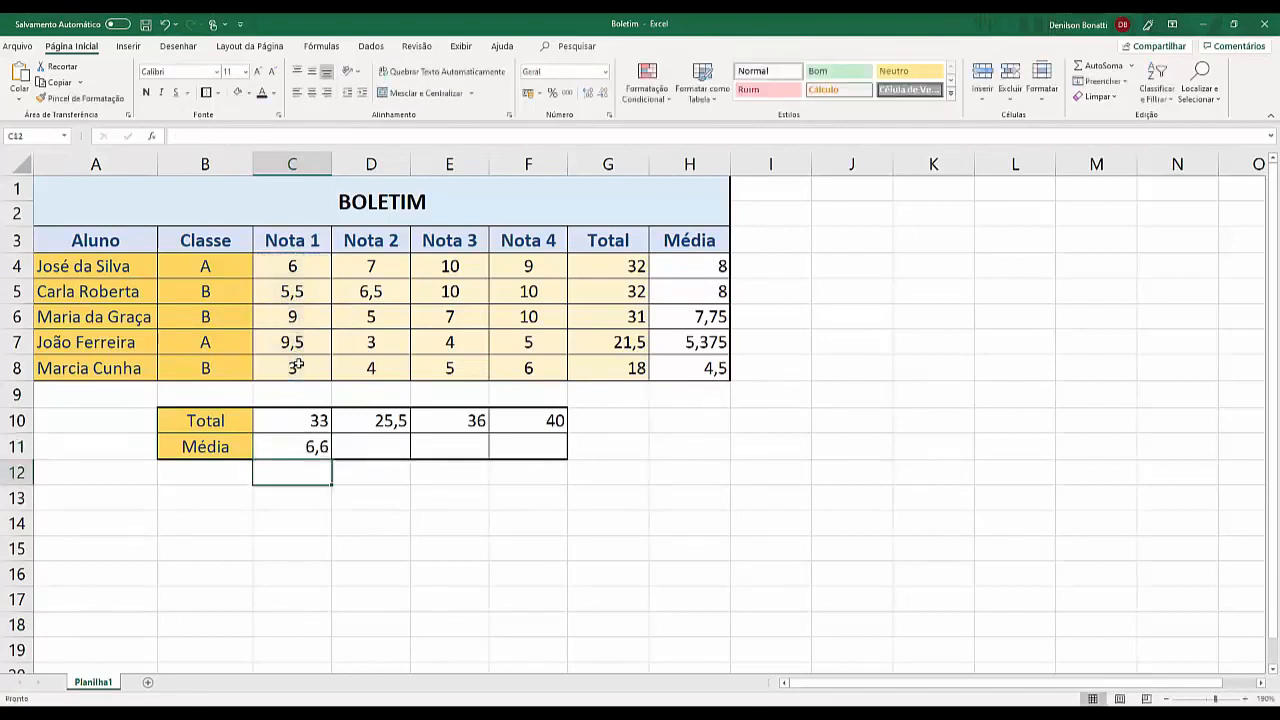
pyautogui.click(312, 448)
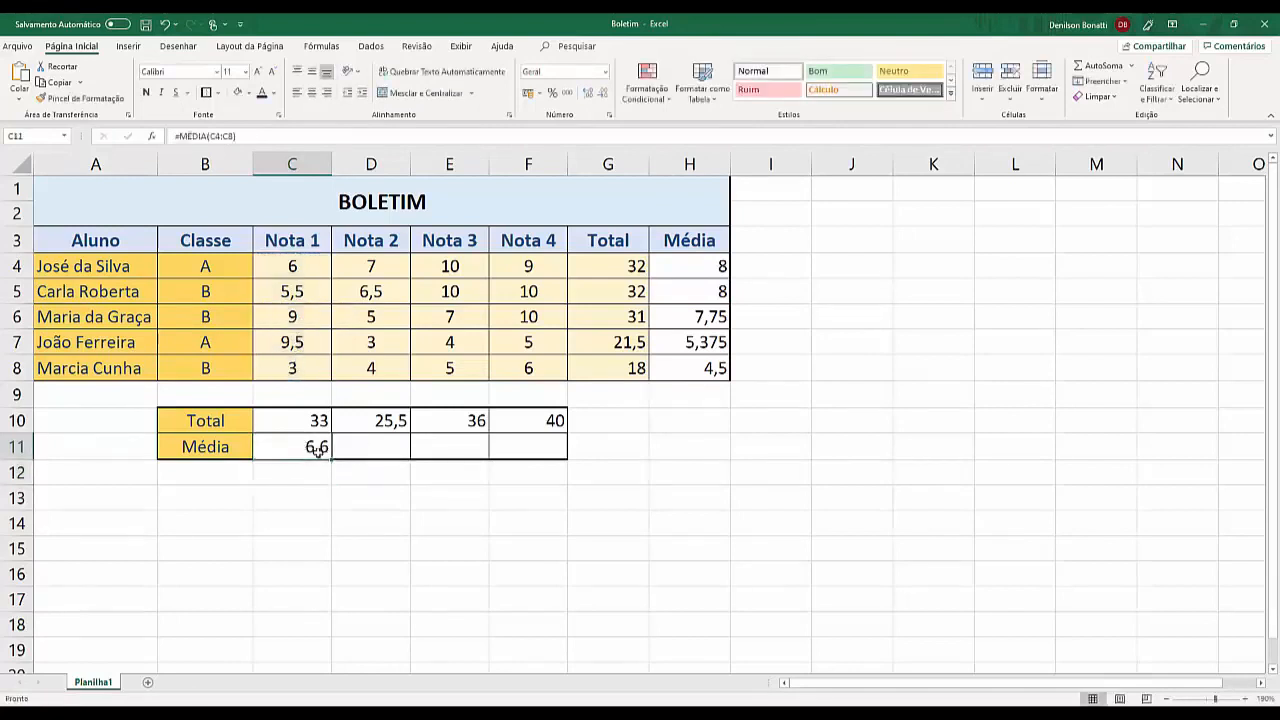
pyautogui.moveTo(330, 458); pyautogui.dragTo(564, 452)
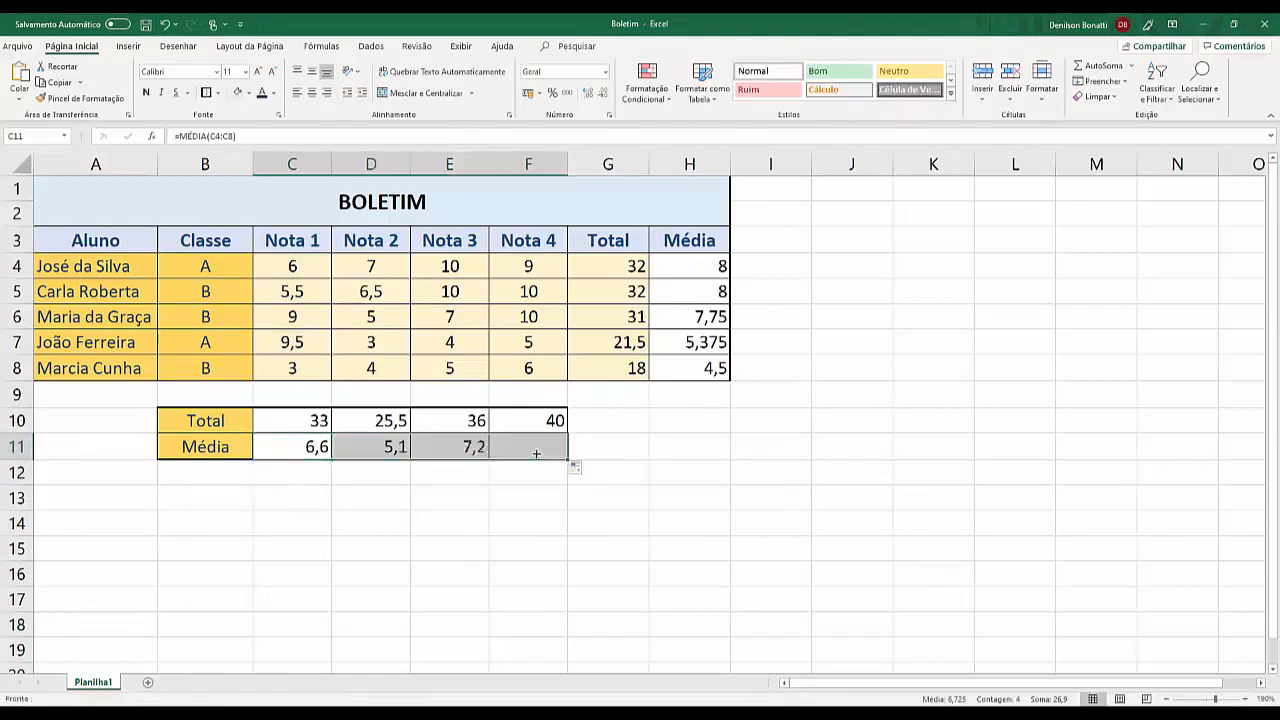
# Review the cell ranges used by the MÉDIA formulas in the Média row (C11 to E11) and the Média column (H4 to H8)
pyautogui.click(383, 453)
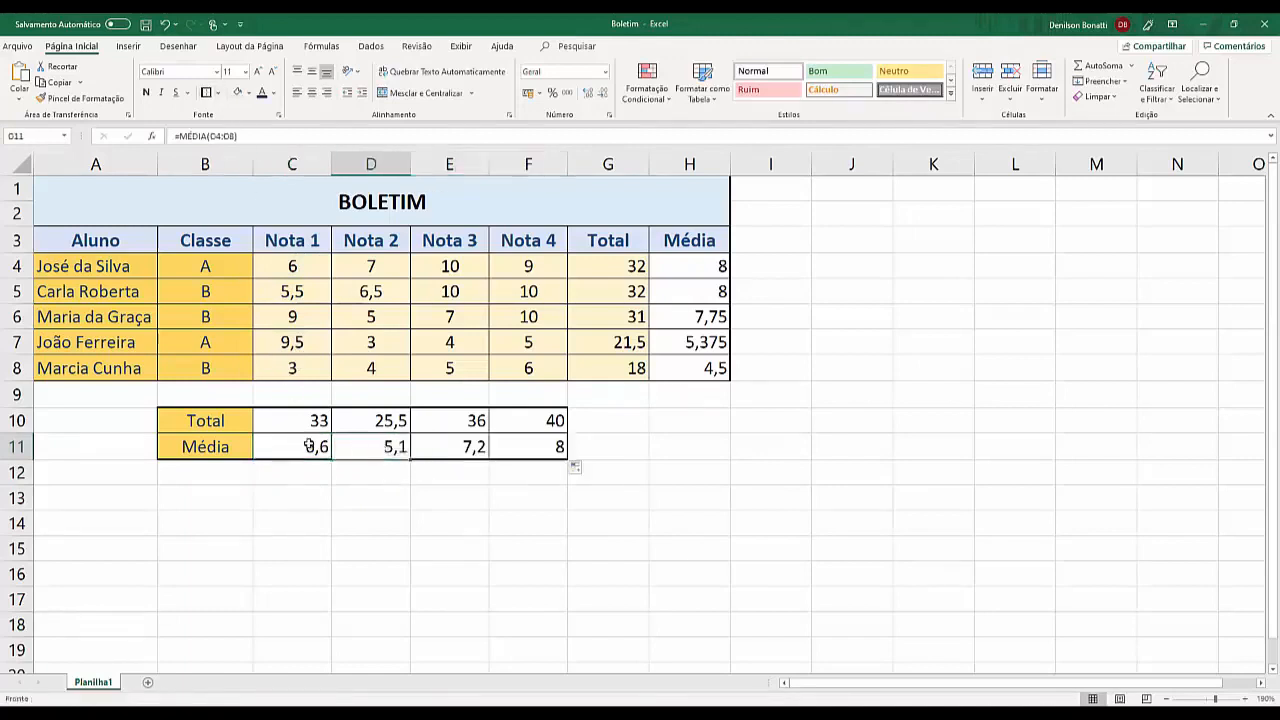
pyautogui.click(308, 443)
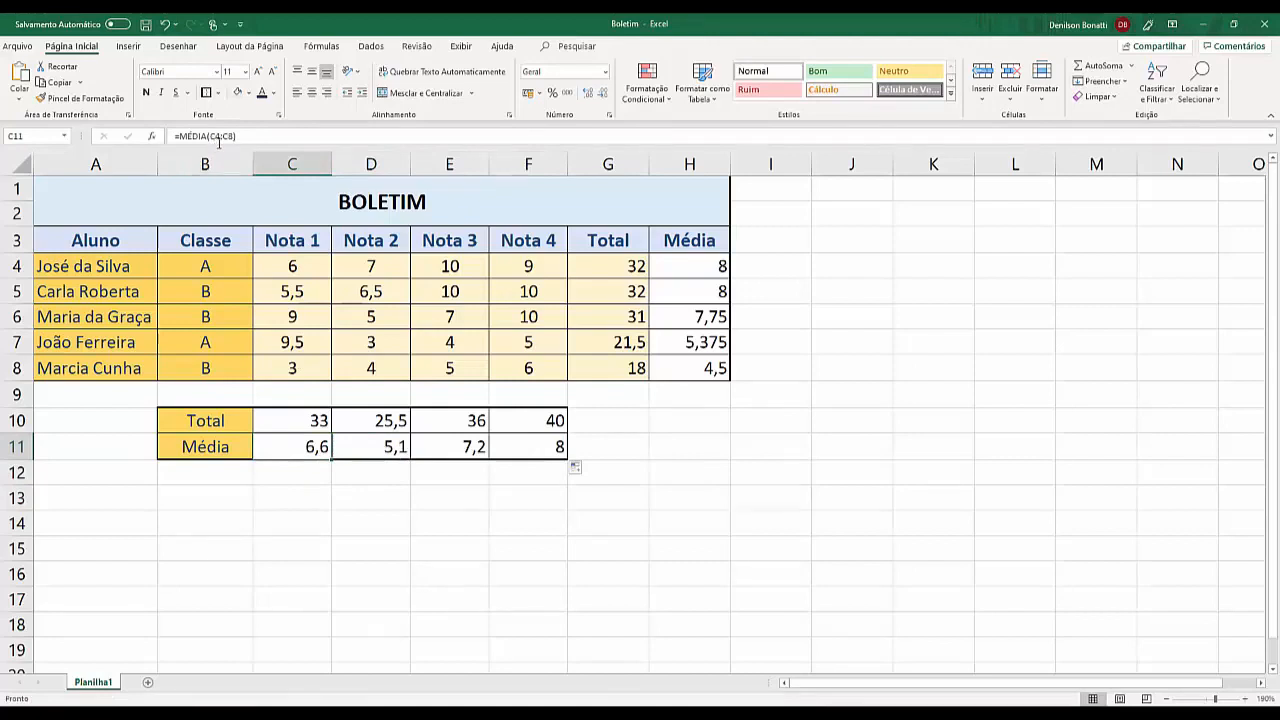
pyautogui.click(364, 450)
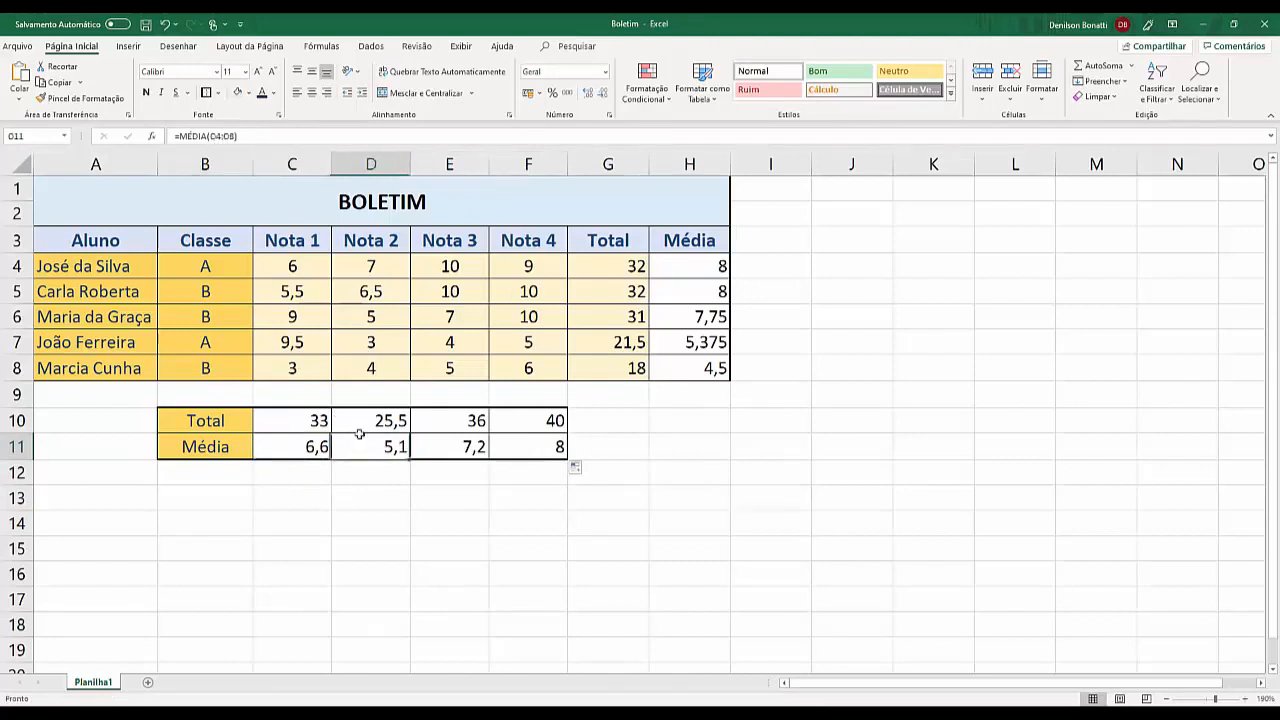
pyautogui.click(433, 442)
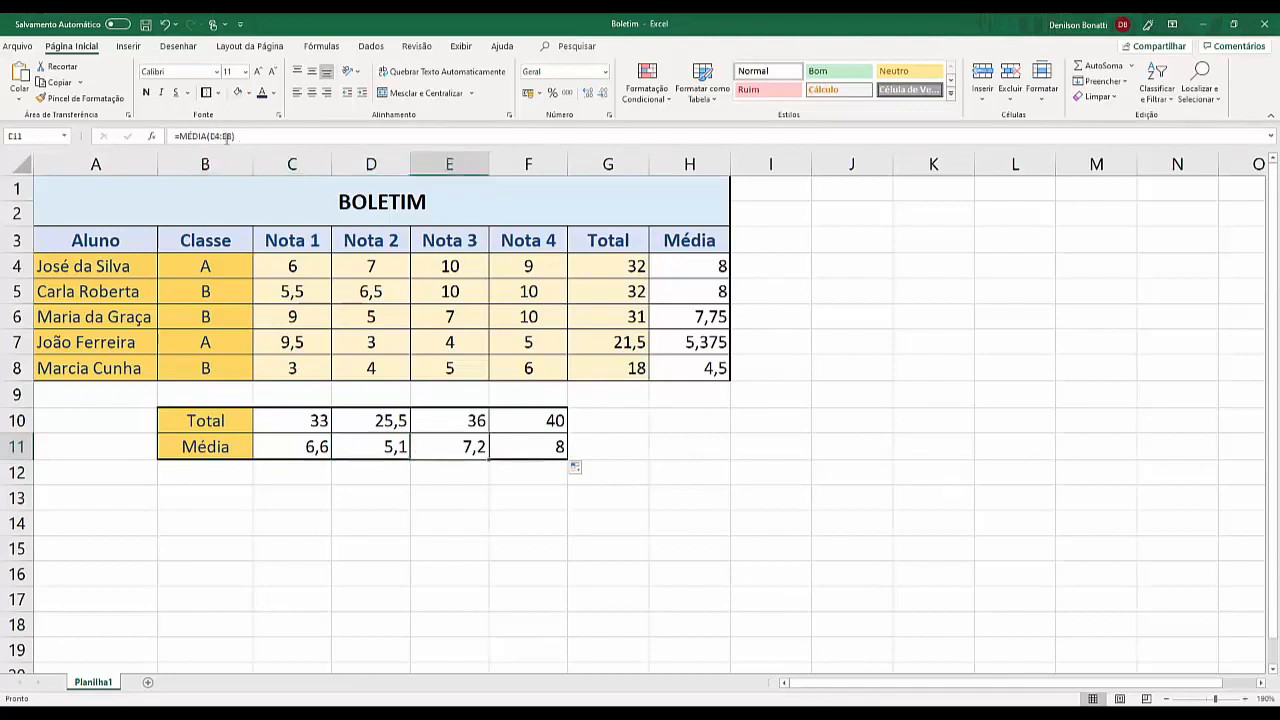
pyautogui.click(700, 270)
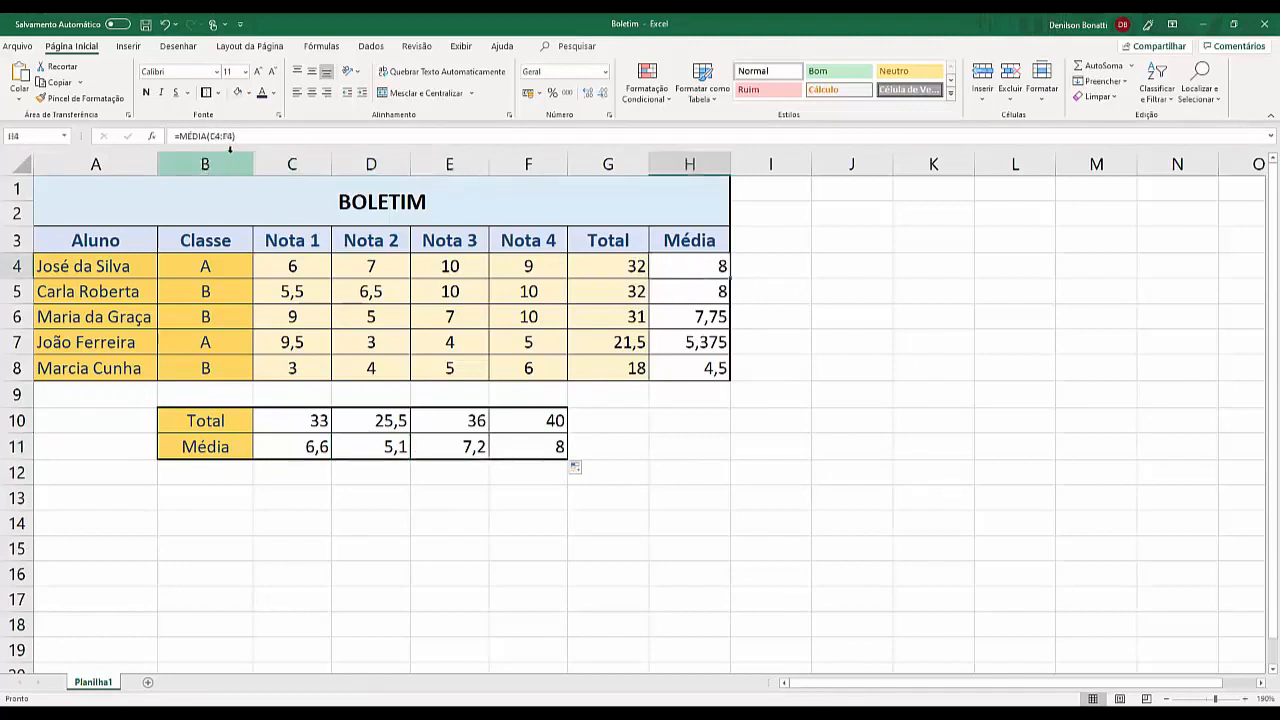
pyautogui.click(697, 299)
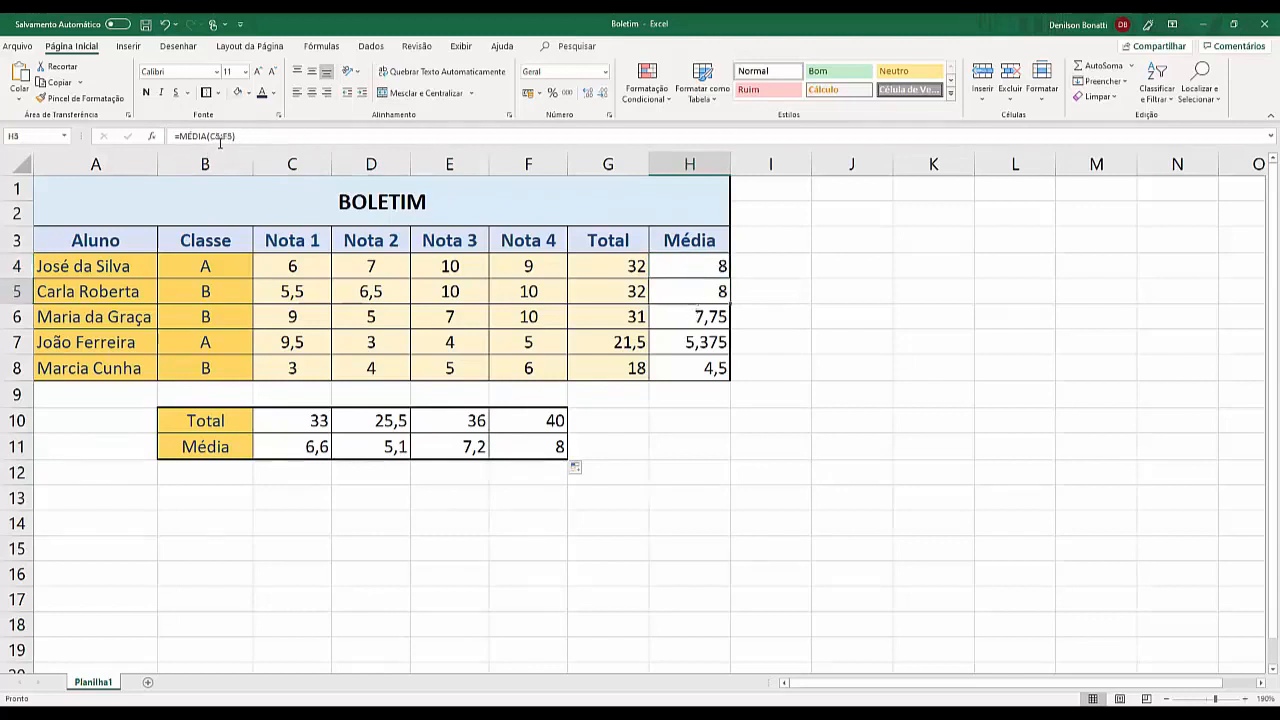
pyautogui.click(704, 317)
pyautogui.click(700, 344)
pyautogui.click(703, 371)
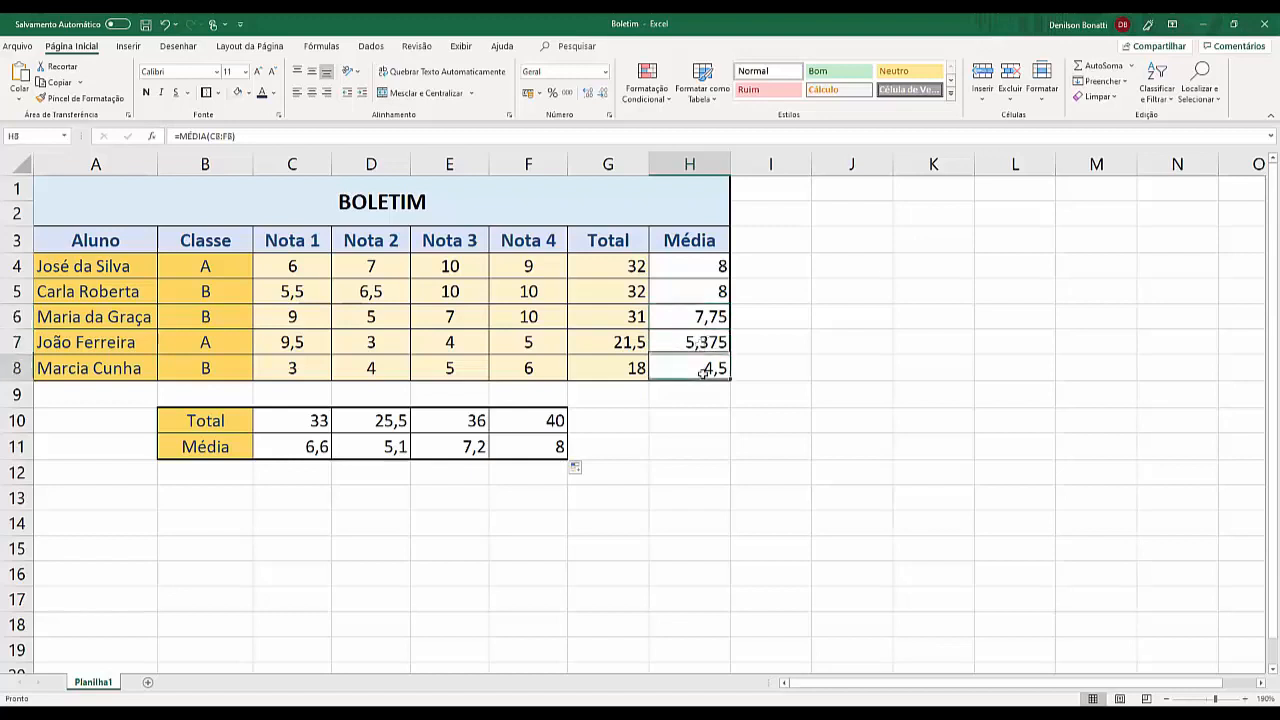
pyautogui.click(673, 437)
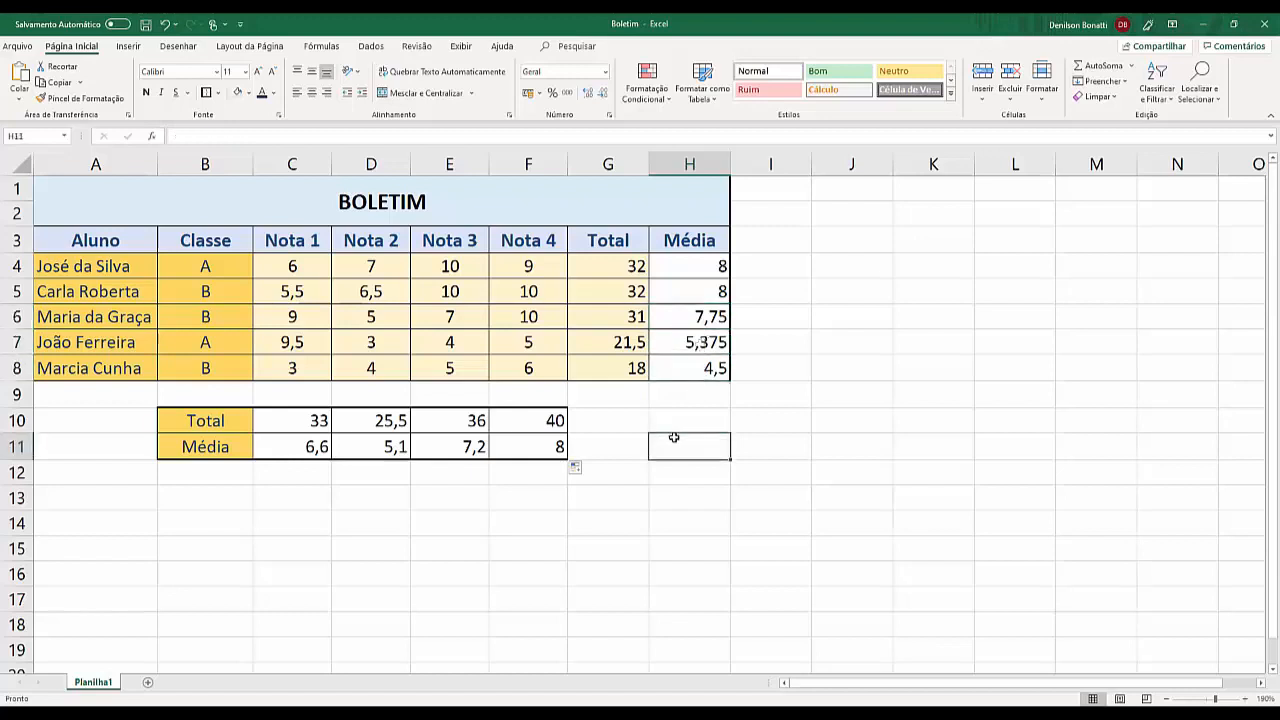